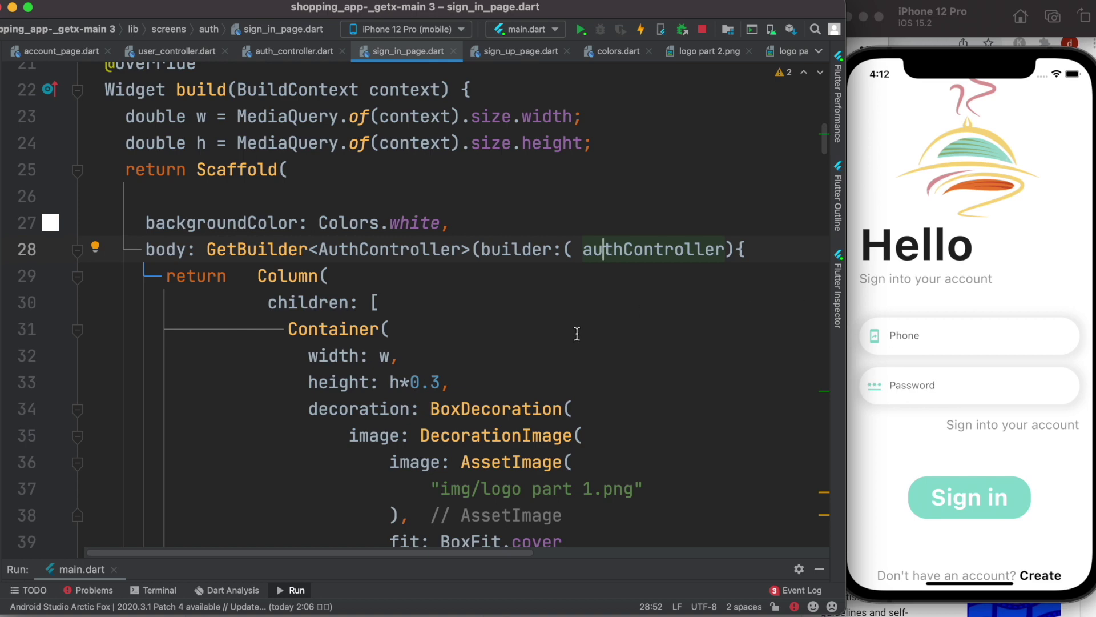
{"action": "scroll", "coordinate": [577, 334], "scroll_direction": "down", "scroll_amount": 1}
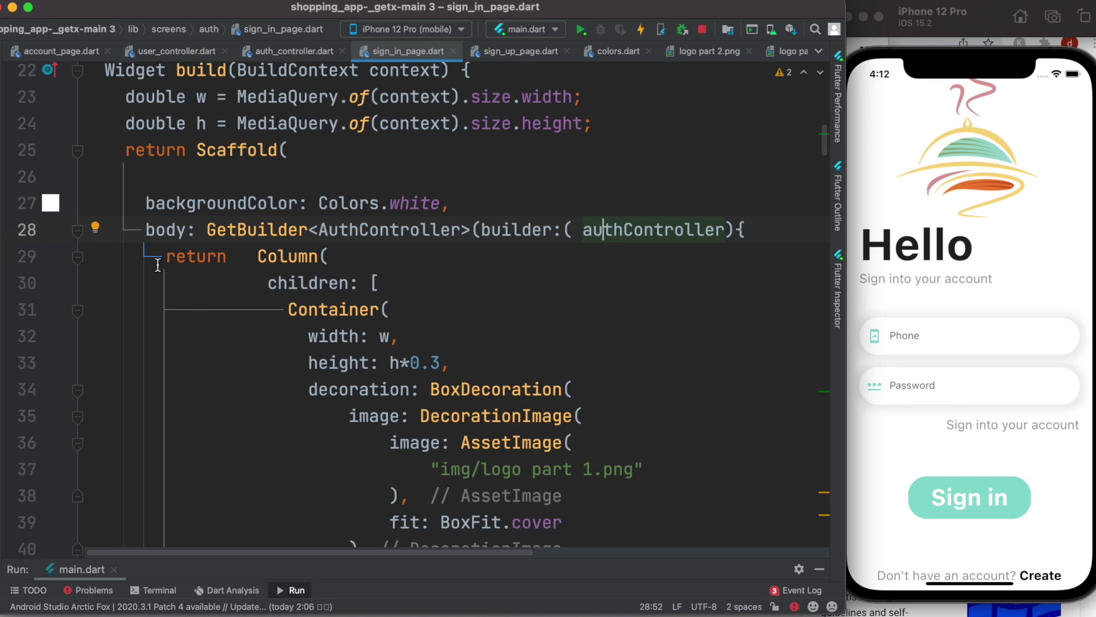
Fold the sign-in Column, show the keyboard overflow from Phone and Password, and select line 26
{"action": "left_click", "coordinate": [79, 256]}
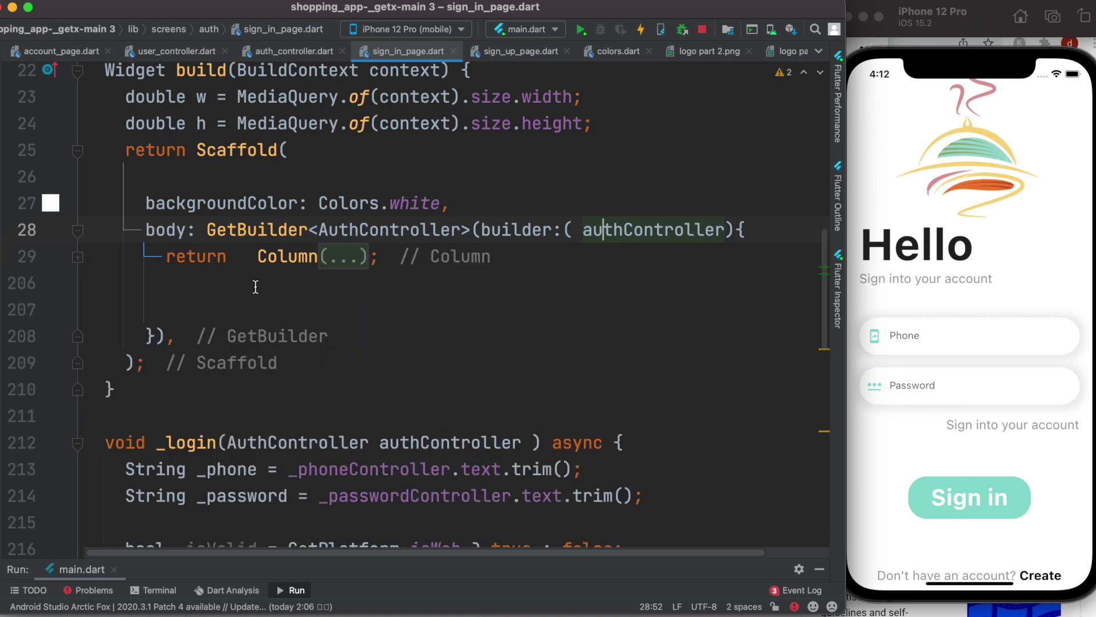
{"action": "double_click", "coordinate": [244, 256]}
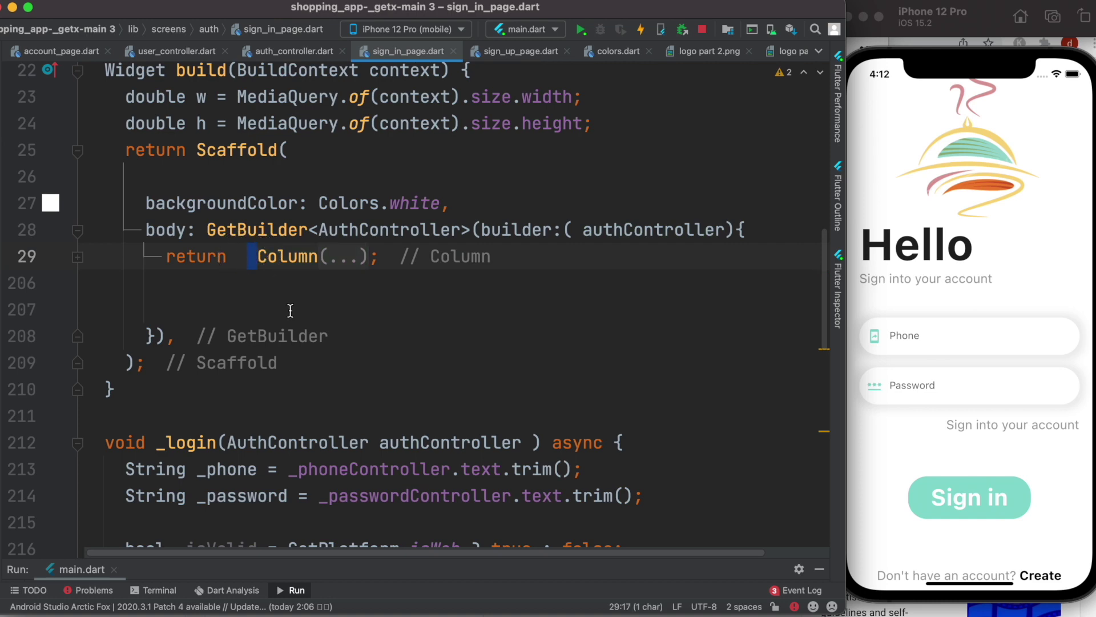
{"action": "left_click", "coordinate": [939, 336]}
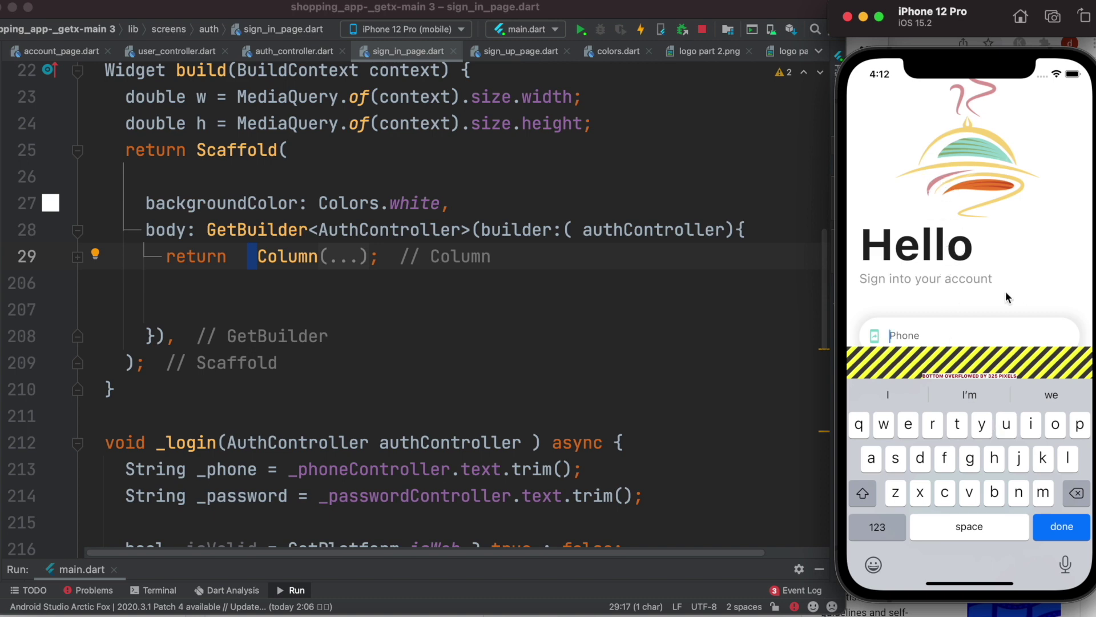
{"action": "left_click", "coordinate": [1061, 526]}
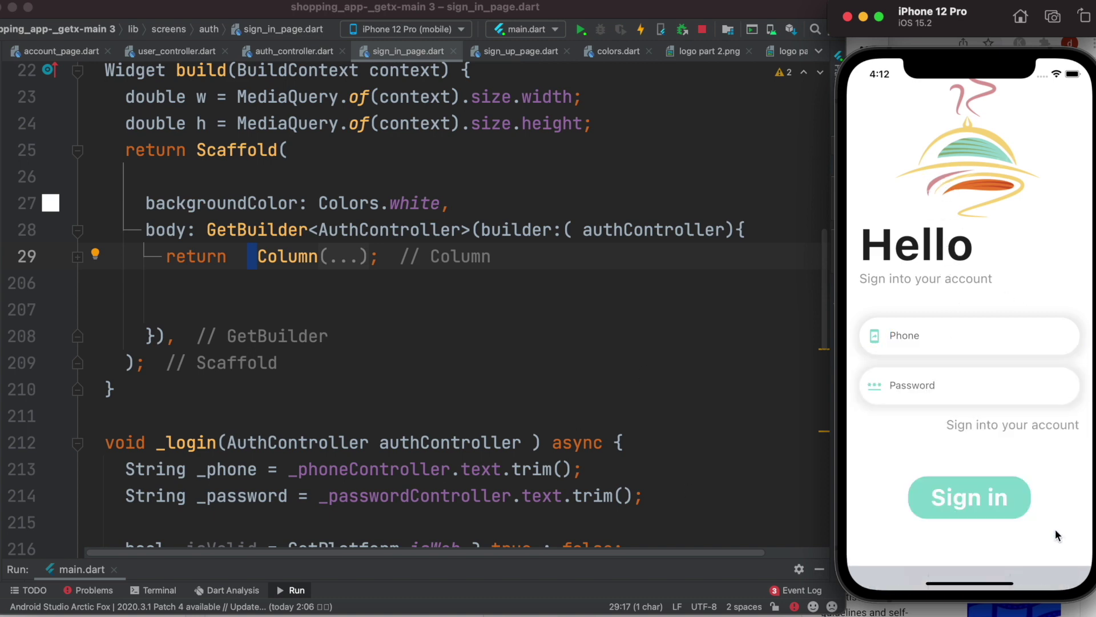
{"action": "left_click", "coordinate": [908, 392]}
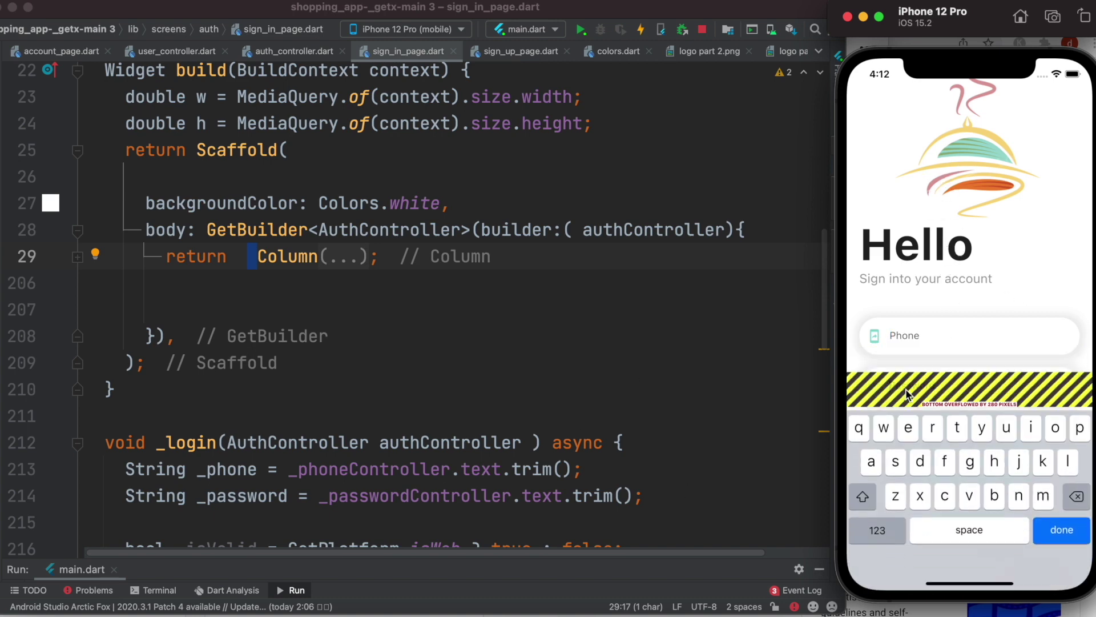
{"action": "left_click", "coordinate": [1061, 527]}
{"action": "scroll", "coordinate": [324, 230], "scroll_direction": "up", "scroll_amount": 2}
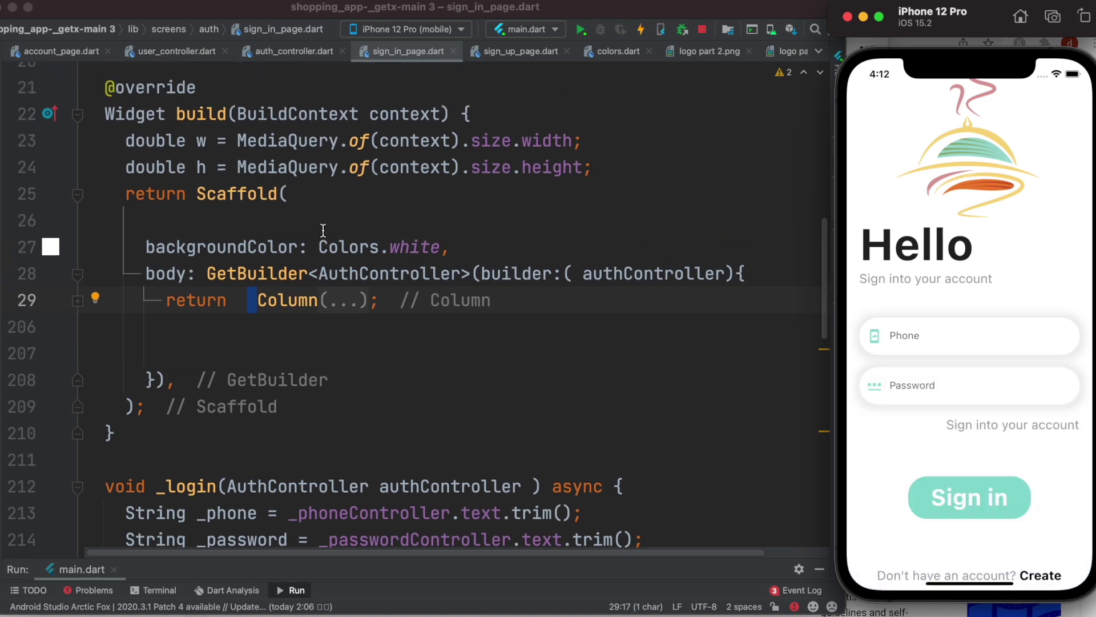
{"action": "left_click", "coordinate": [326, 229]}
Add resizeToAvoidBottomInset: false to the sign-in Scaffold and hot reload
{"action": "key", "text": "Tab"}
{"action": "key", "text": "Tab"}
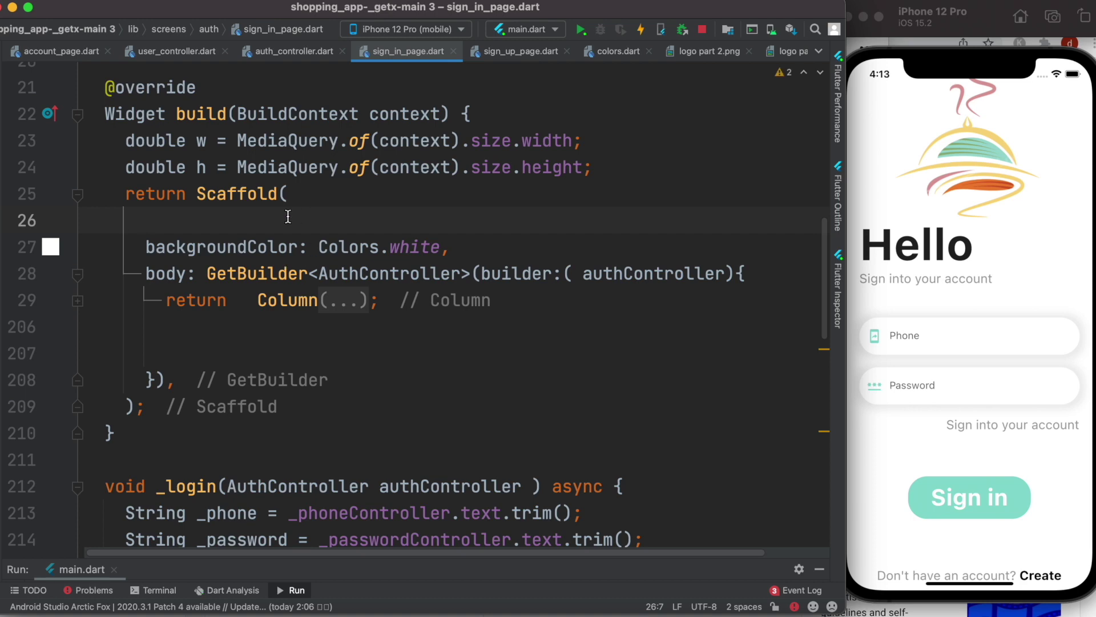
{"action": "type", "text": "re"}
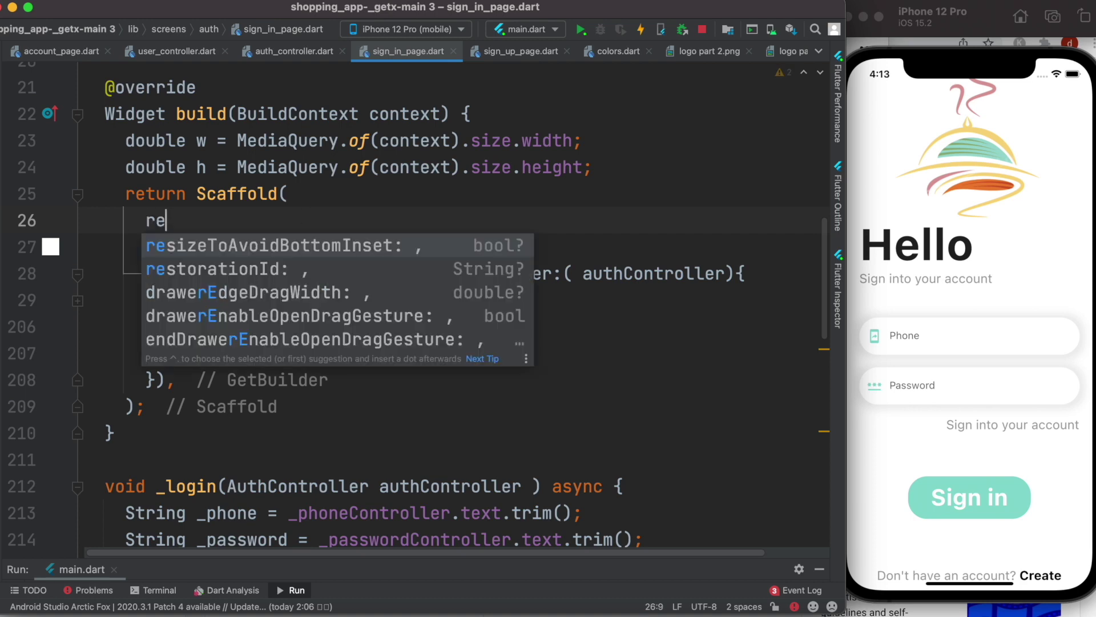
{"action": "key", "text": "Return"}
{"action": "type", "text": "false,"}
{"action": "key", "text": "Right"}
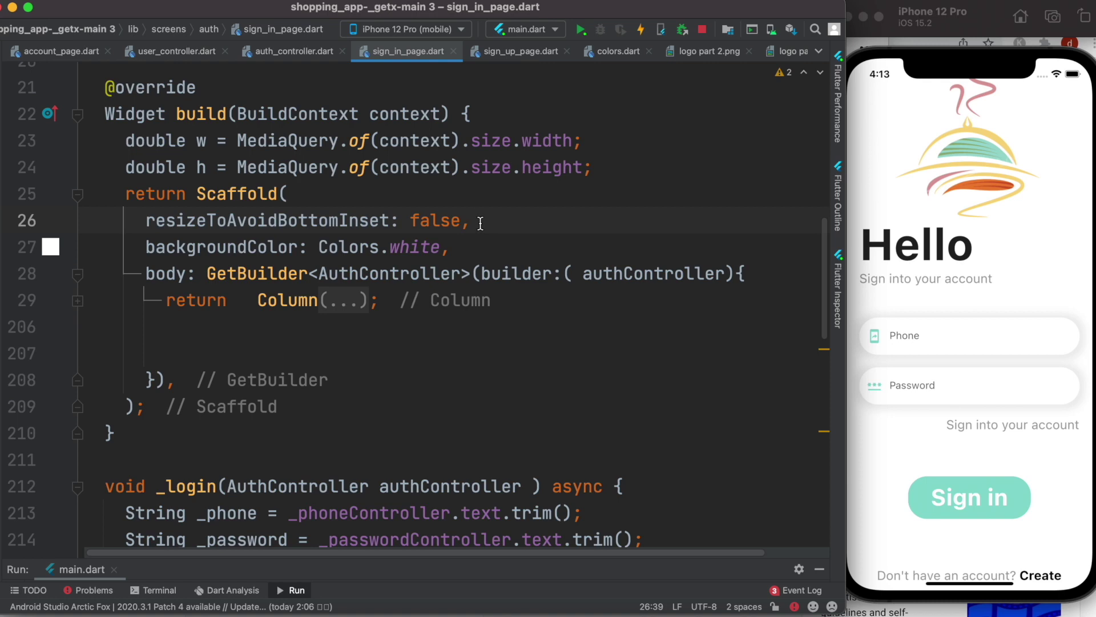
{"action": "key", "text": "ctrl+s"}
Test the sign-in Phone and Password fields, then go to sign-up and focus Email
{"action": "left_click", "coordinate": [943, 336]}
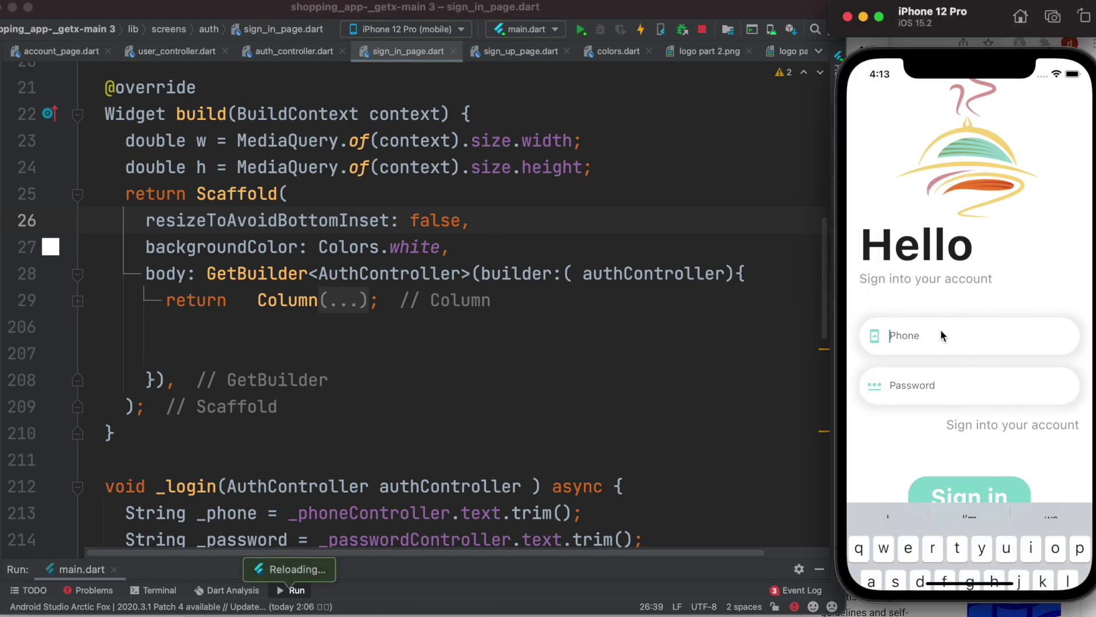
{"action": "left_click", "coordinate": [906, 377]}
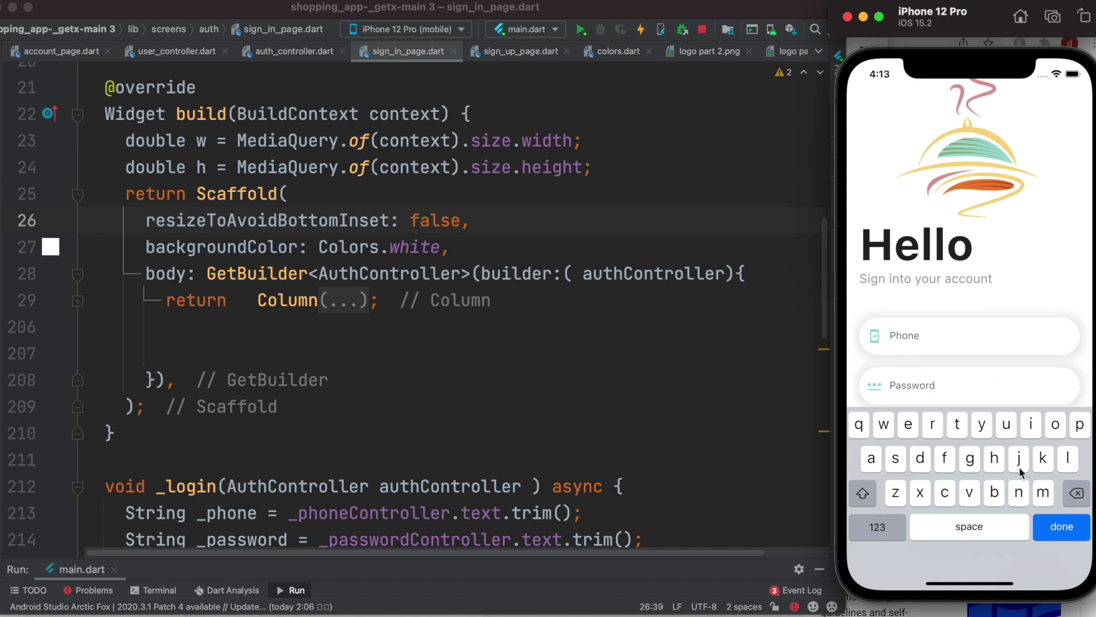
{"action": "left_click", "coordinate": [1062, 526]}
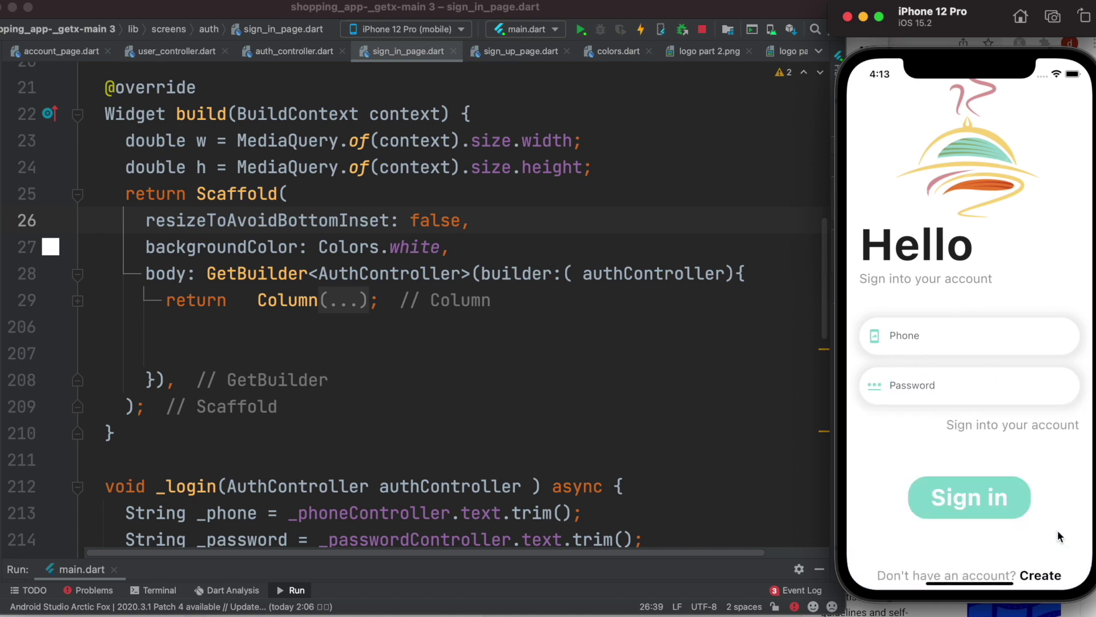
{"action": "left_click", "coordinate": [1040, 576]}
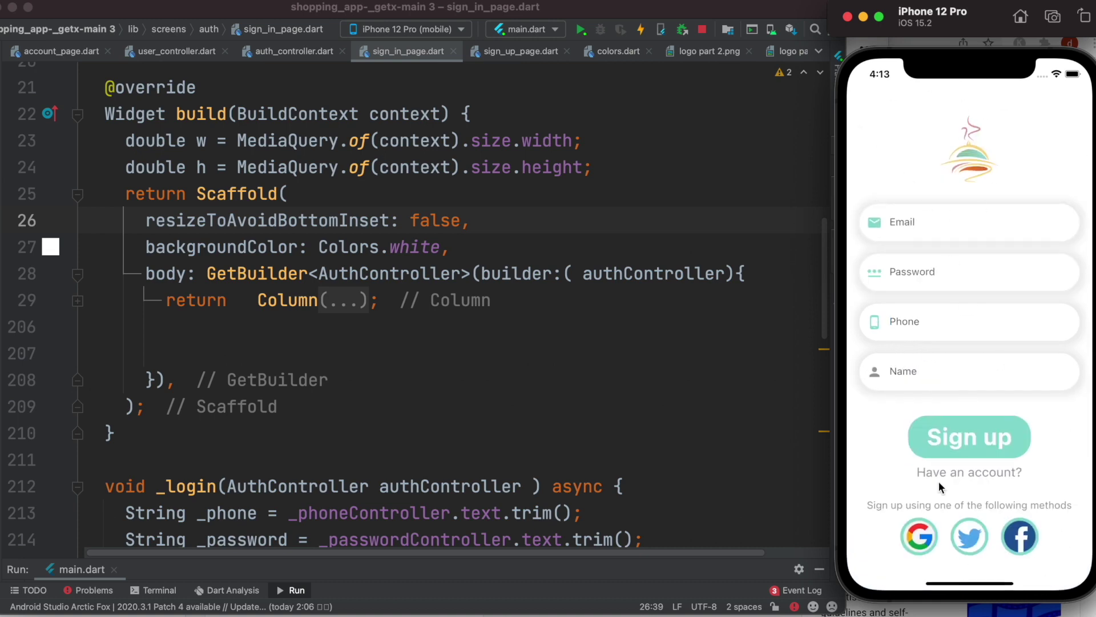
{"action": "left_click", "coordinate": [925, 225]}
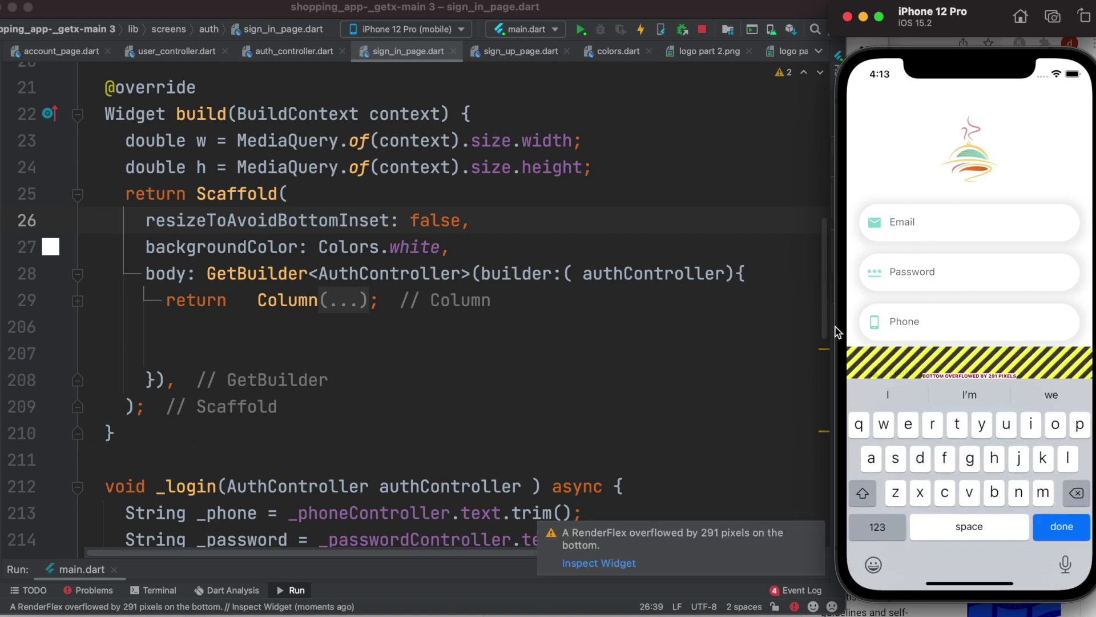
Add resizeToAvoidBottomInset: false to the Scaffold in sign_up_page.dart and hot reload
{"action": "left_click", "coordinate": [521, 51]}
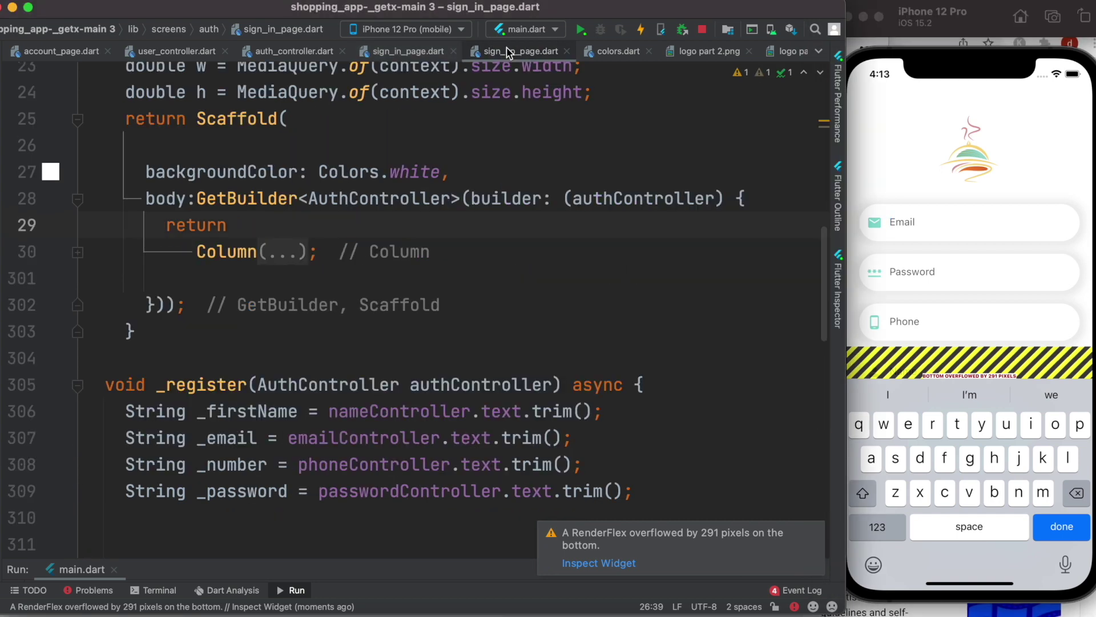
{"action": "scroll", "coordinate": [411, 244], "scroll_direction": "up", "scroll_amount": 2}
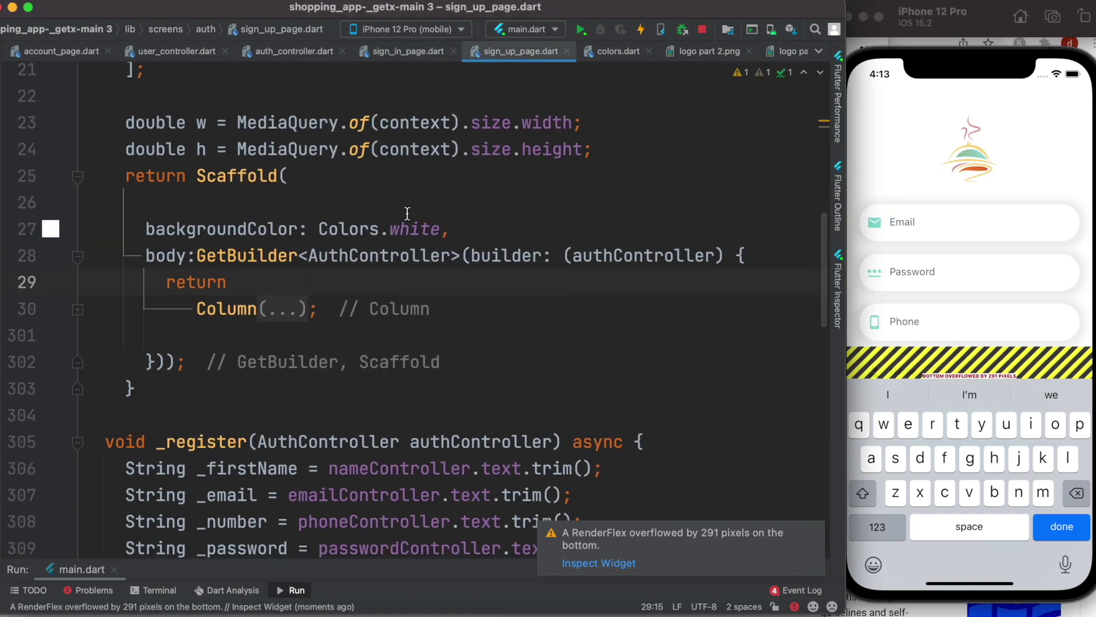
{"action": "left_click_drag", "start_coordinate": [194, 308], "coordinate": [319, 308]}
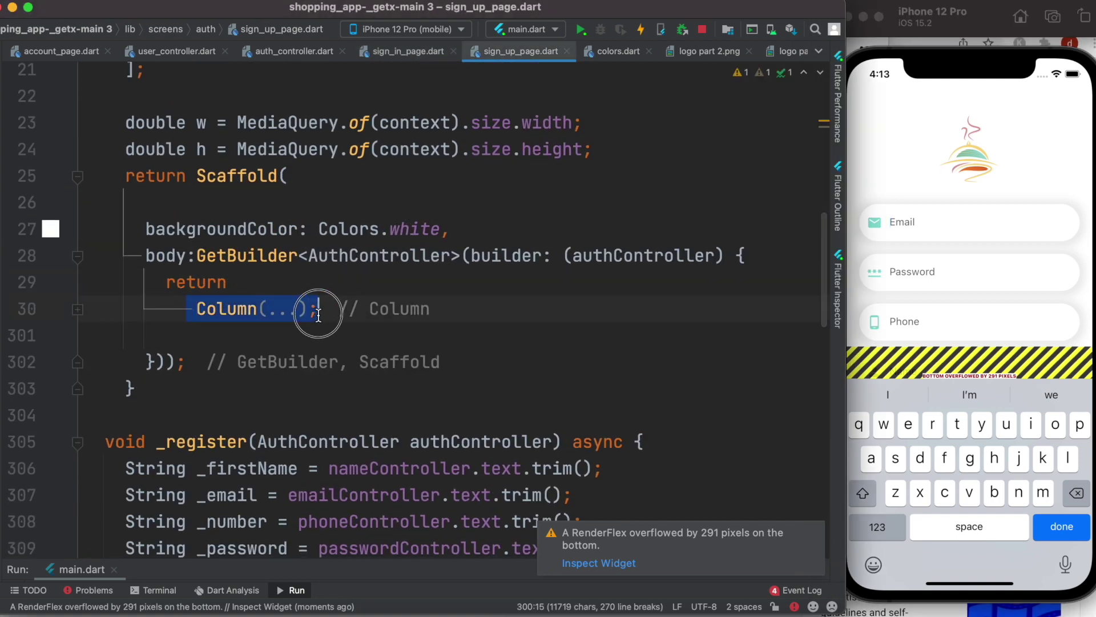
{"action": "left_click", "coordinate": [301, 207]}
{"action": "key", "text": "space"}
{"action": "key", "text": "space"}
{"action": "key", "text": "space"}
{"action": "key", "text": "space"}
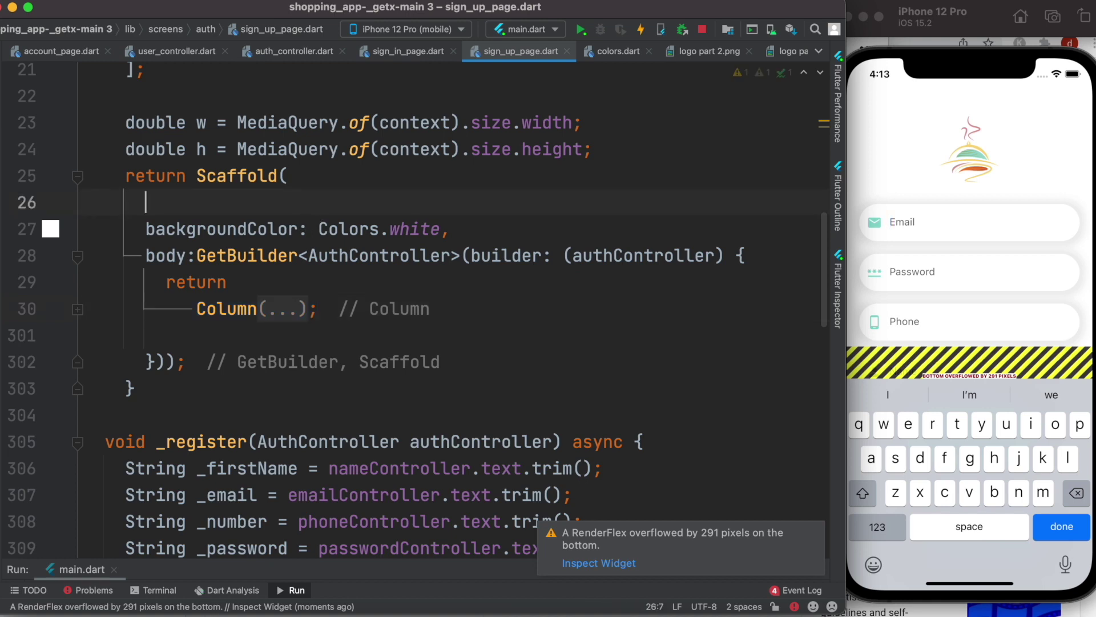
{"action": "type", "text": "re"}
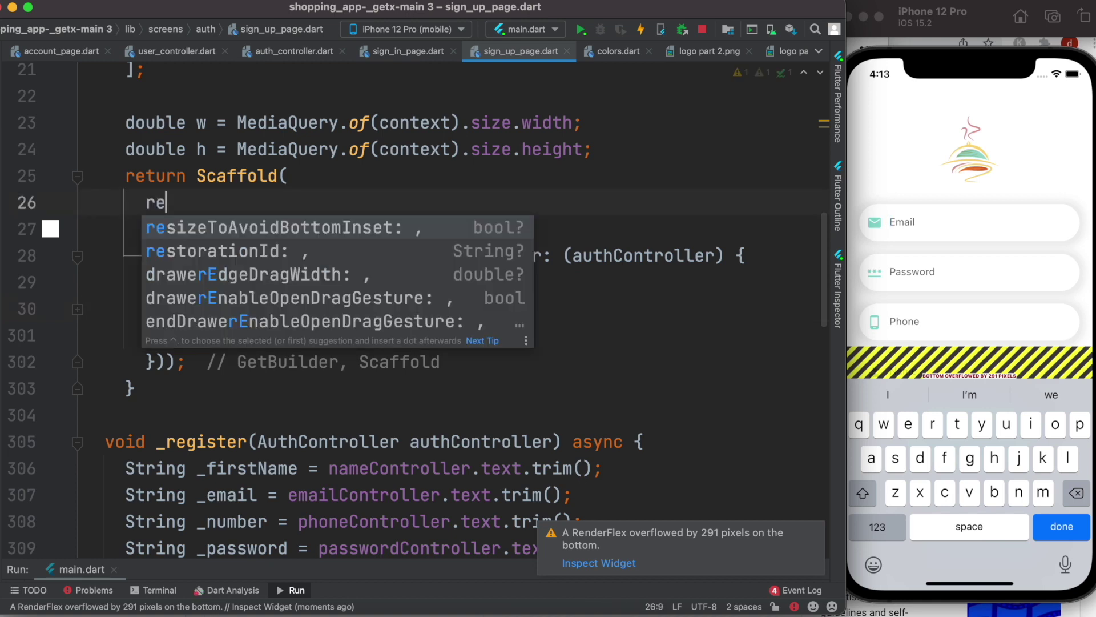
{"action": "key", "text": "Return"}
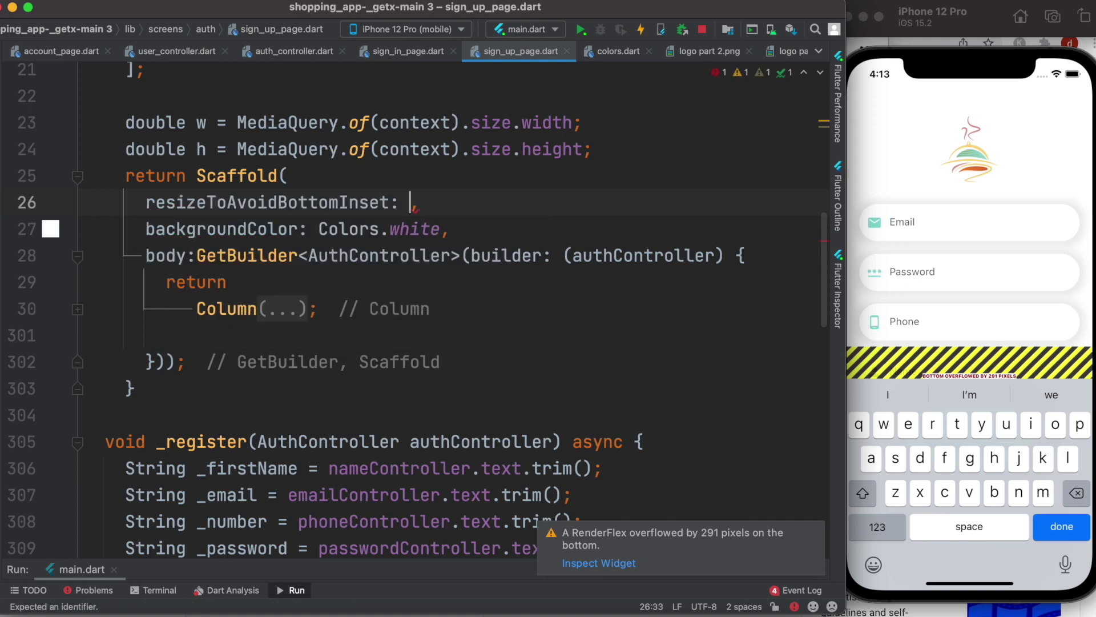
{"action": "type", "text": "false"}
{"action": "key", "text": "super+s"}
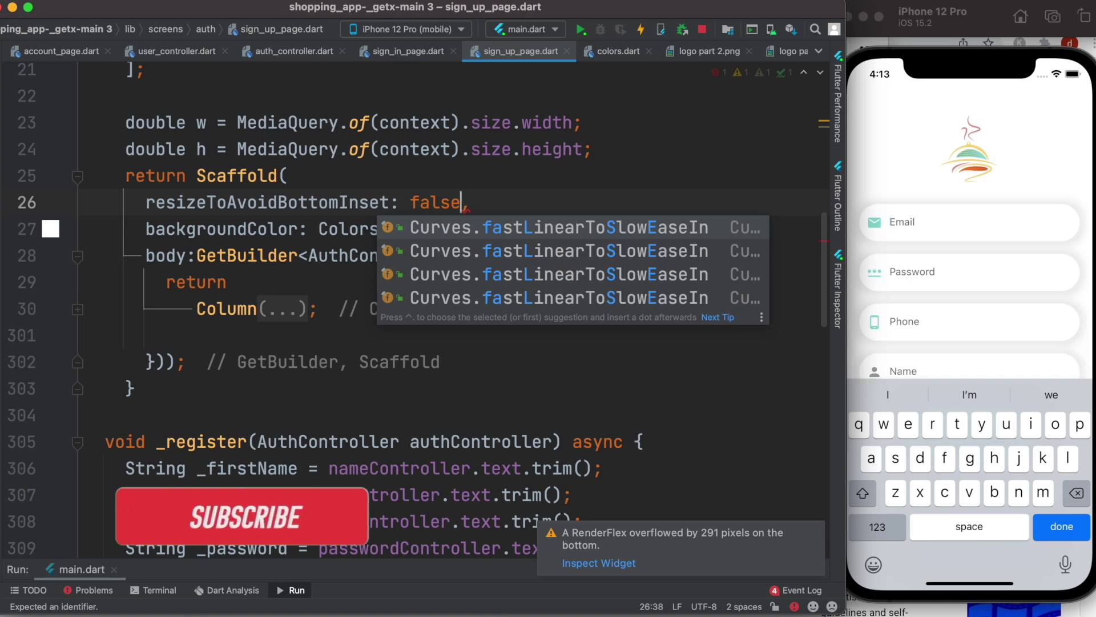
Tap through the sign-up Phone, Name, Password and Email fields, then dismiss the keyboard
{"action": "left_click", "coordinate": [742, 360]}
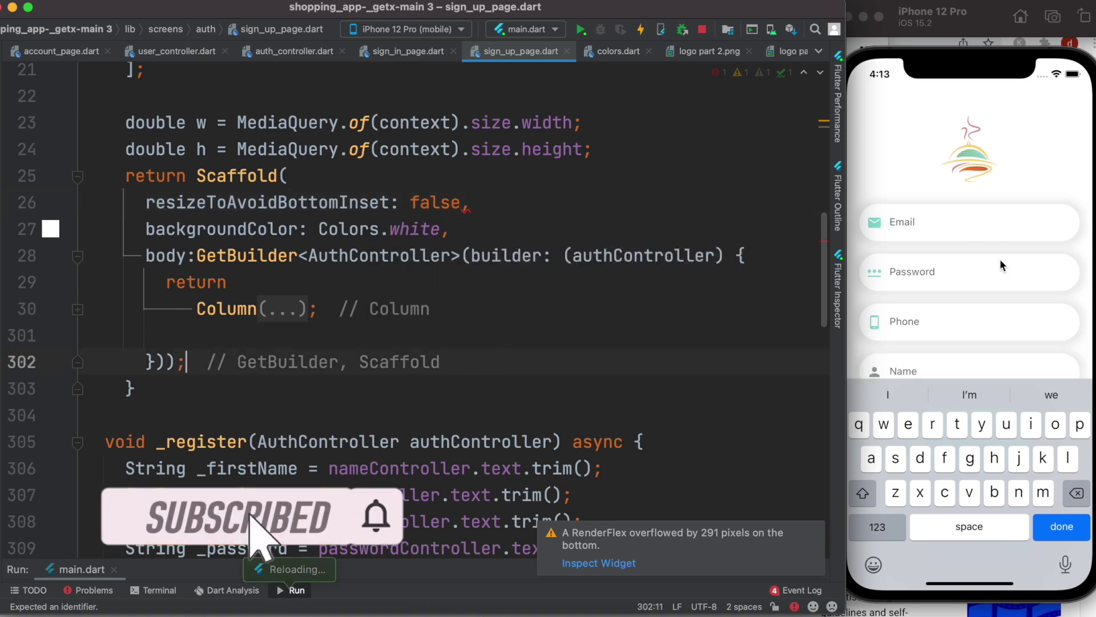
{"action": "left_click", "coordinate": [953, 325]}
{"action": "left_click", "coordinate": [940, 367]}
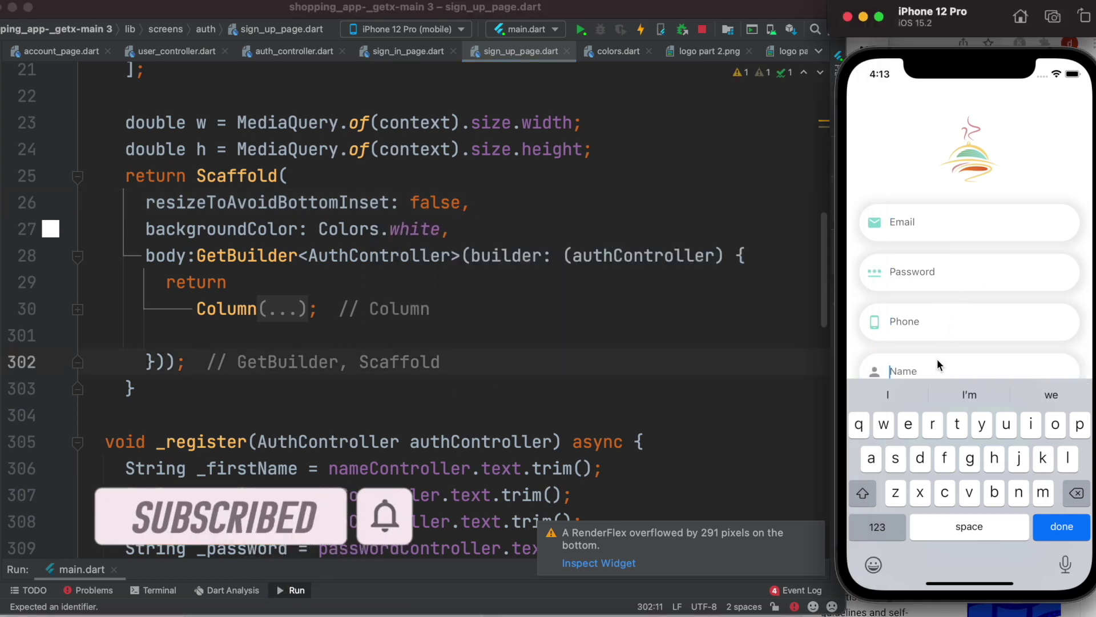
{"action": "left_click", "coordinate": [927, 323]}
{"action": "left_click", "coordinate": [925, 244]}
{"action": "left_click", "coordinate": [915, 267]}
{"action": "left_click", "coordinate": [901, 320]}
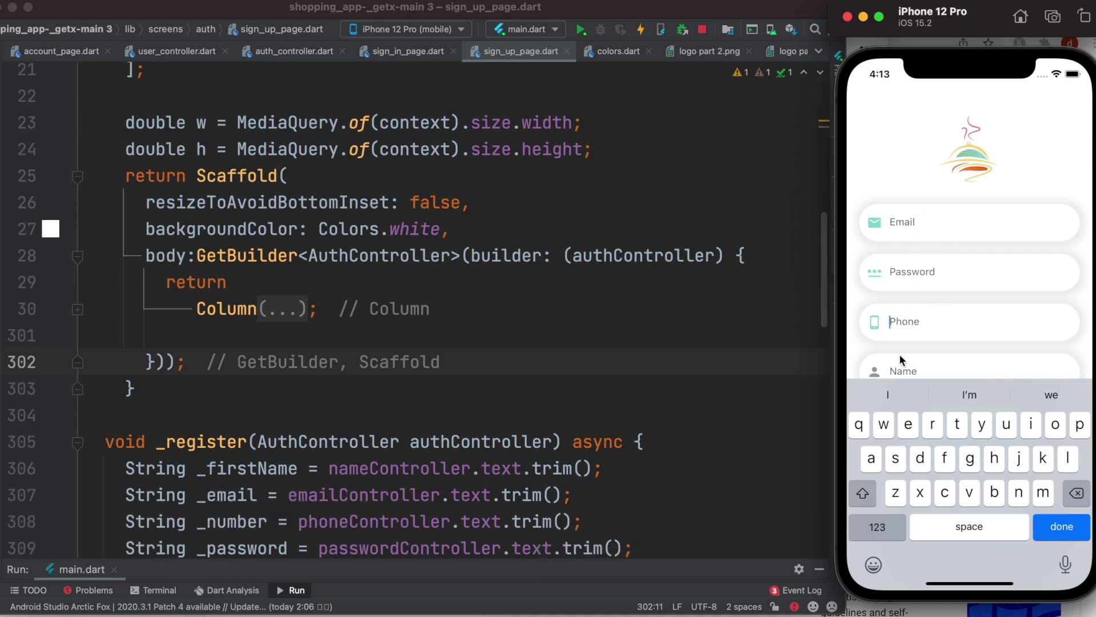
{"action": "left_click", "coordinate": [901, 371]}
{"action": "left_click", "coordinate": [929, 333]}
{"action": "left_click", "coordinate": [926, 284]}
{"action": "left_click", "coordinate": [930, 318]}
{"action": "left_click", "coordinate": [929, 213]}
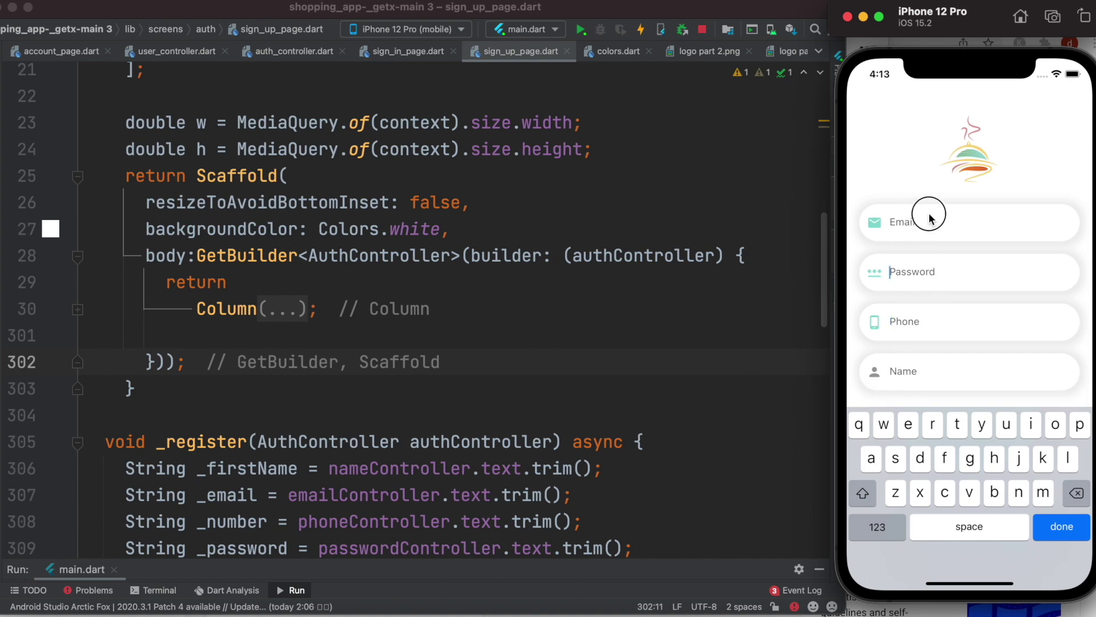
{"action": "left_click", "coordinate": [929, 264]}
{"action": "left_click", "coordinate": [927, 300]}
{"action": "left_click", "coordinate": [1055, 531]}
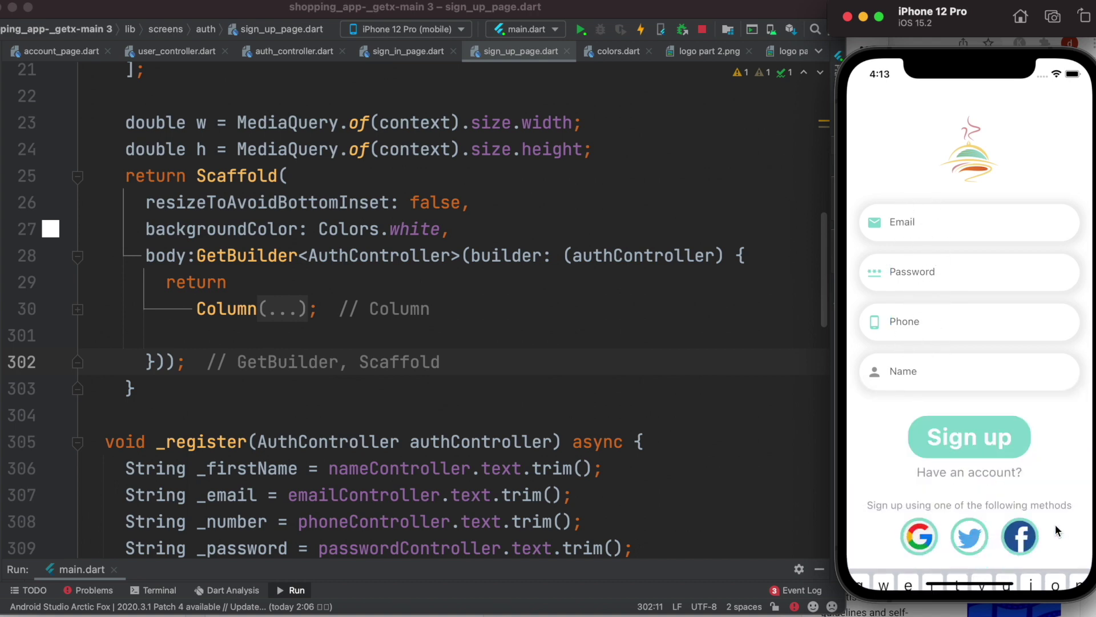
Retest the Name, Phone, Email and Password fields, then return to the code editor
{"action": "left_click", "coordinate": [948, 378]}
{"action": "left_click", "coordinate": [923, 320]}
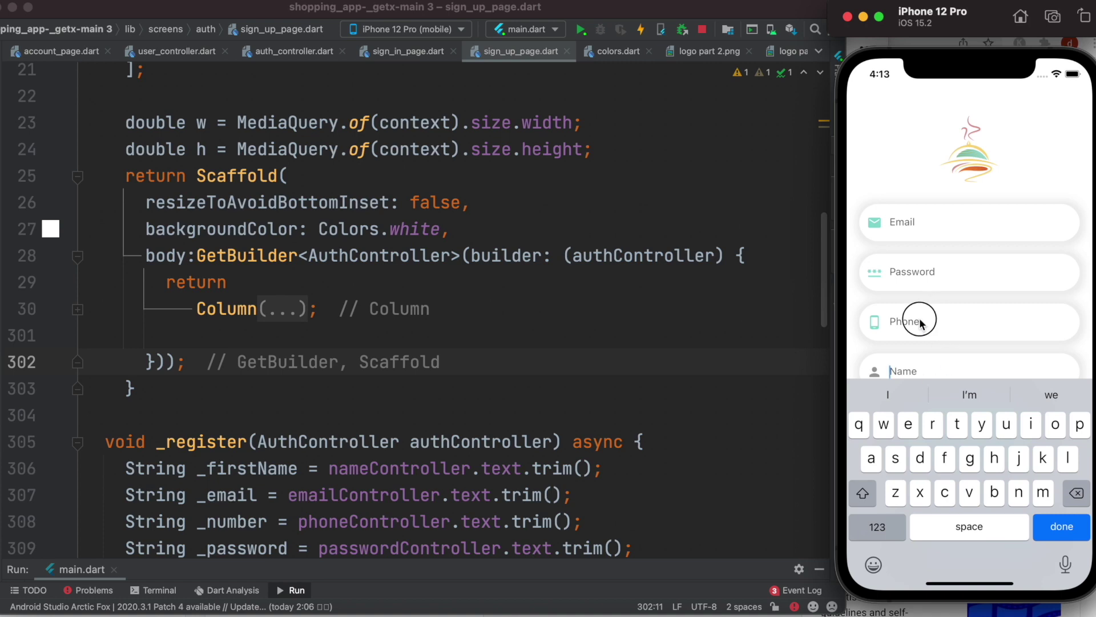
{"action": "left_click", "coordinate": [933, 308]}
{"action": "left_click", "coordinate": [933, 246]}
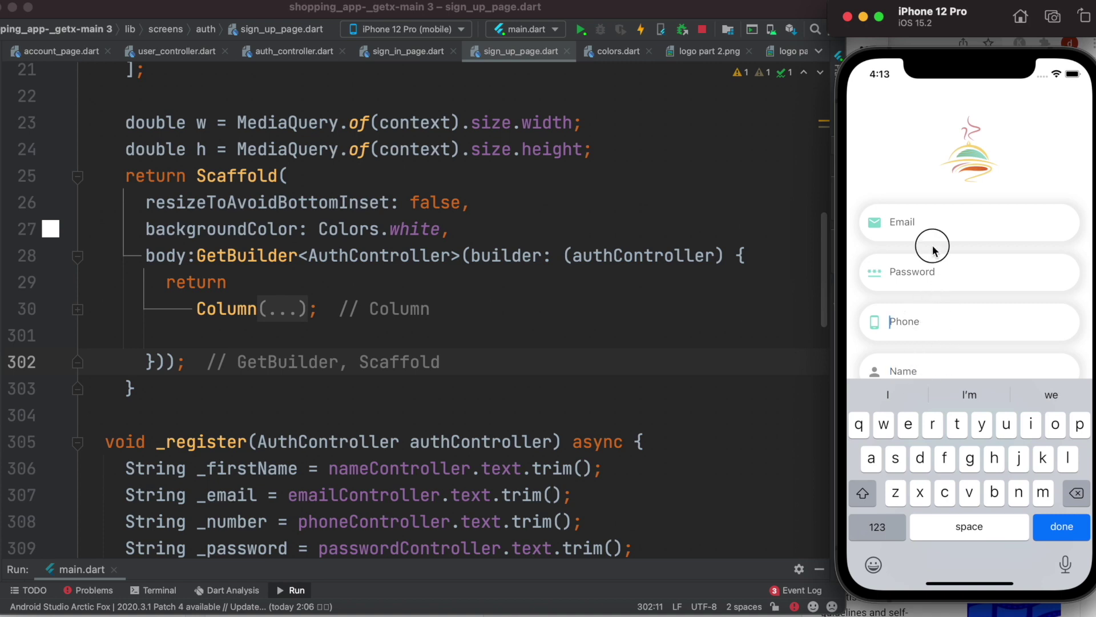
{"action": "left_click", "coordinate": [929, 219]}
{"action": "left_click", "coordinate": [925, 271]}
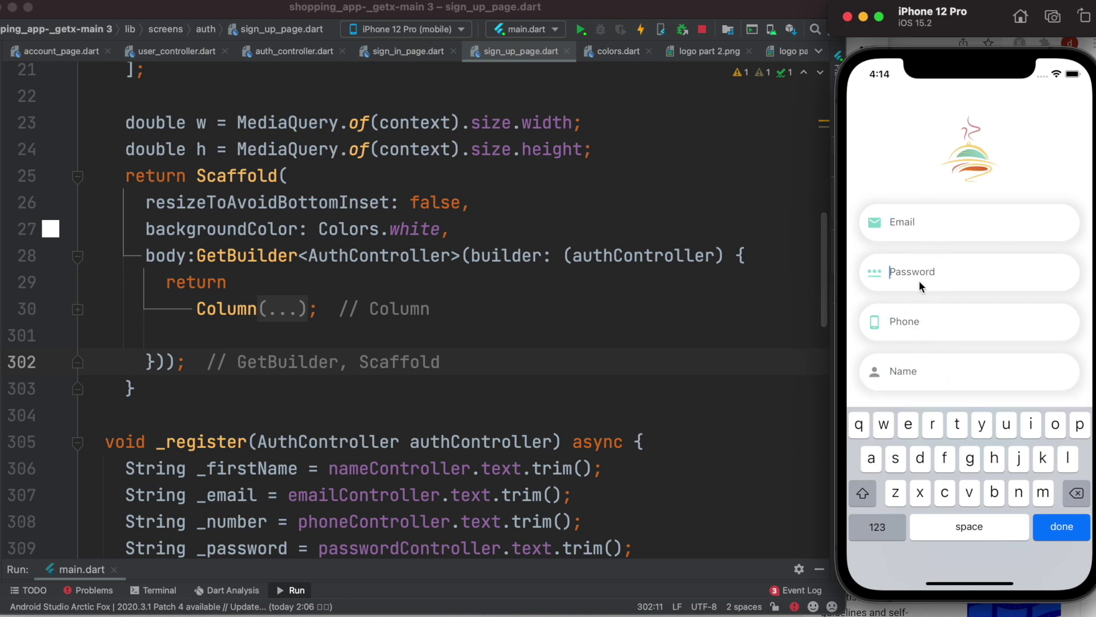
{"action": "left_click", "coordinate": [352, 297]}
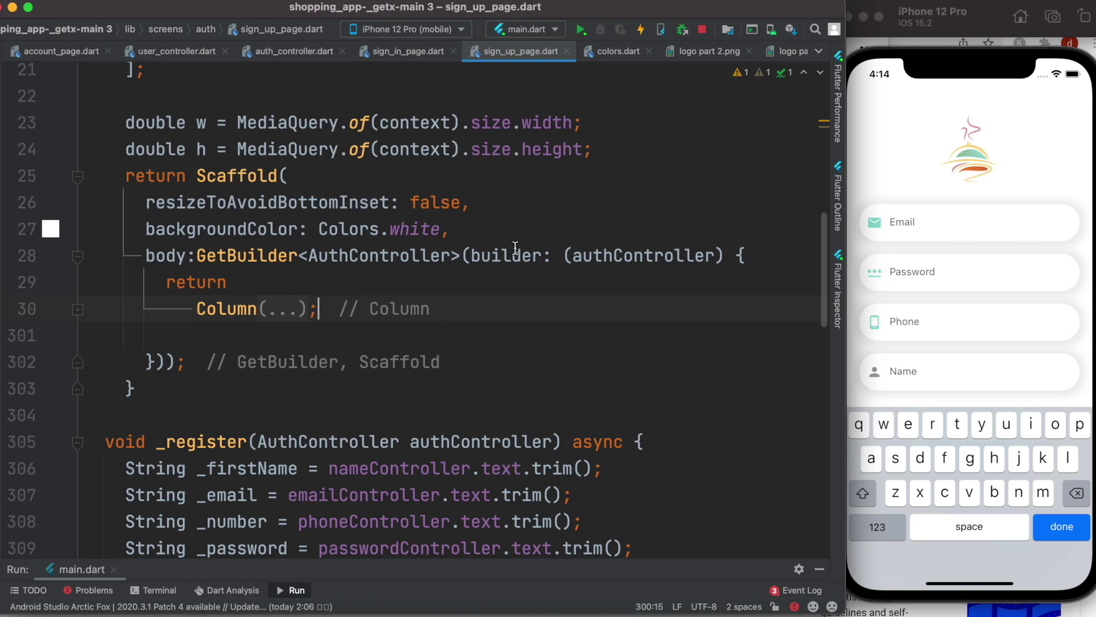
Delete resizeToAvoidBottomInset: false from sign-up, retest the Name and Email fields, and select Column
{"action": "left_click_drag", "start_coordinate": [146, 202], "coordinate": [469, 203]}
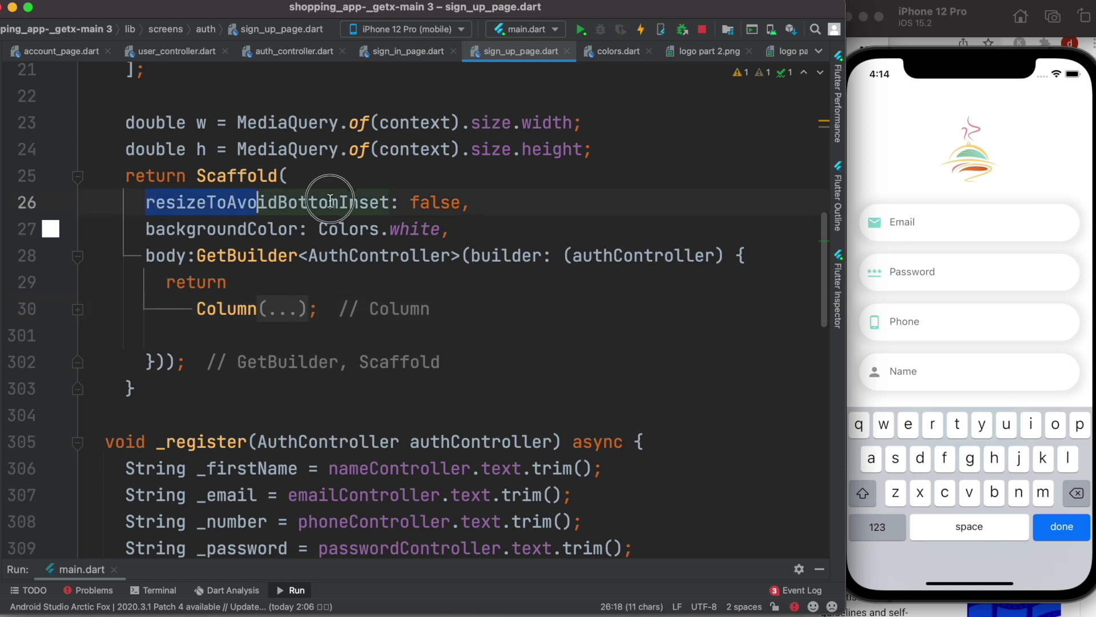
{"action": "key", "text": "BackSpace"}
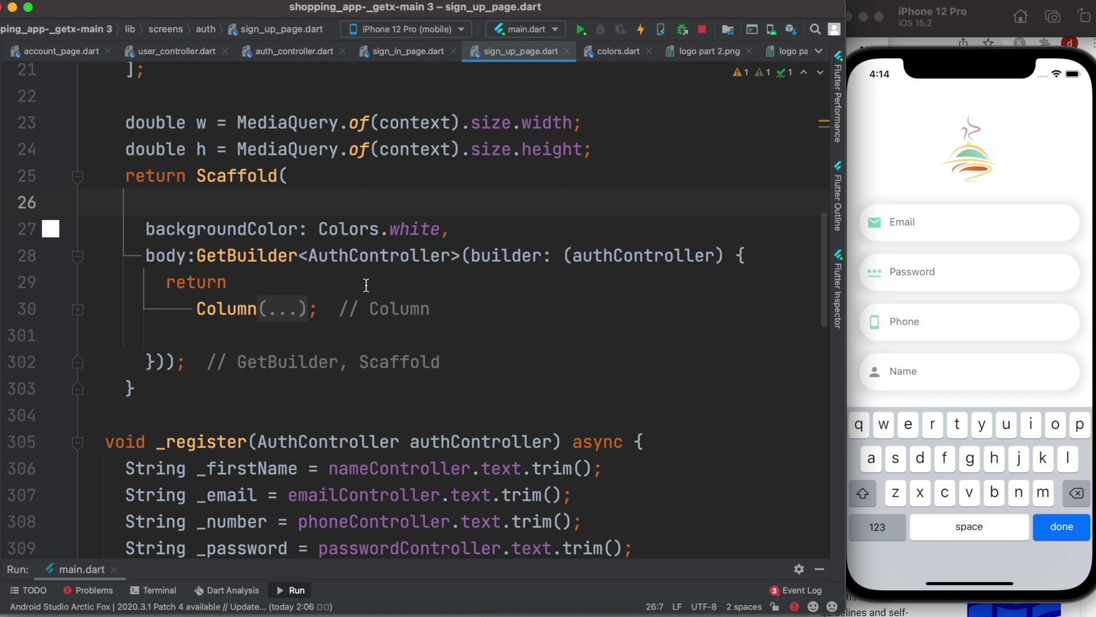
{"action": "left_click", "coordinate": [914, 373]}
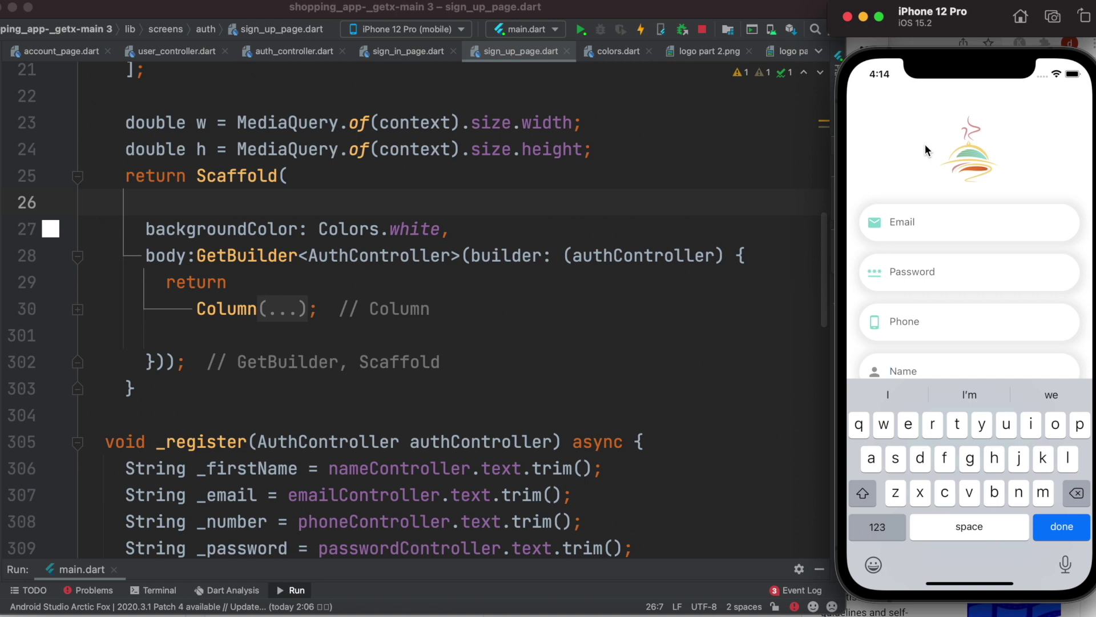
{"action": "left_click", "coordinate": [931, 219]}
{"action": "left_click", "coordinate": [1073, 536]}
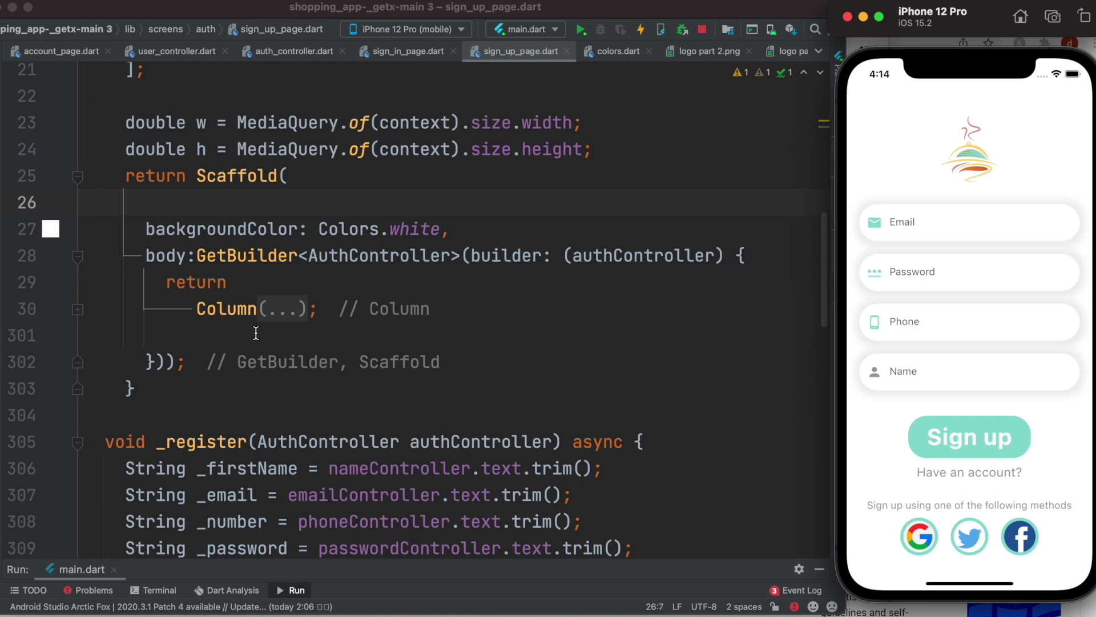
{"action": "double_click", "coordinate": [225, 310]}
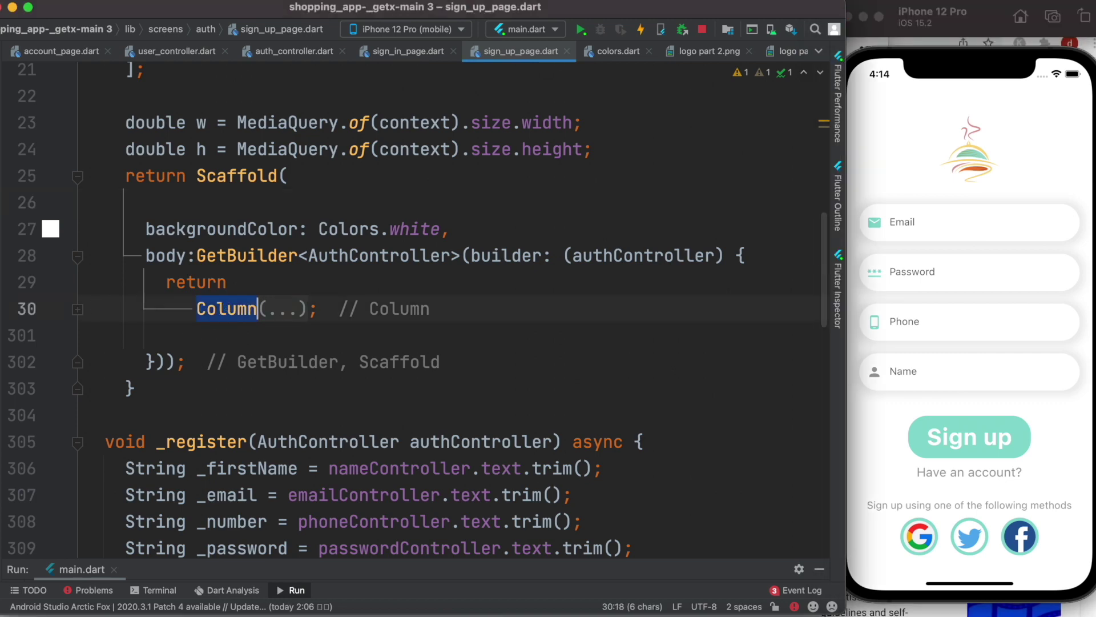
Wrap the sign-up Column in SingleChildScrollView with physics: BouncingScrollPhysics()
{"action": "key", "text": "alt+Return"}
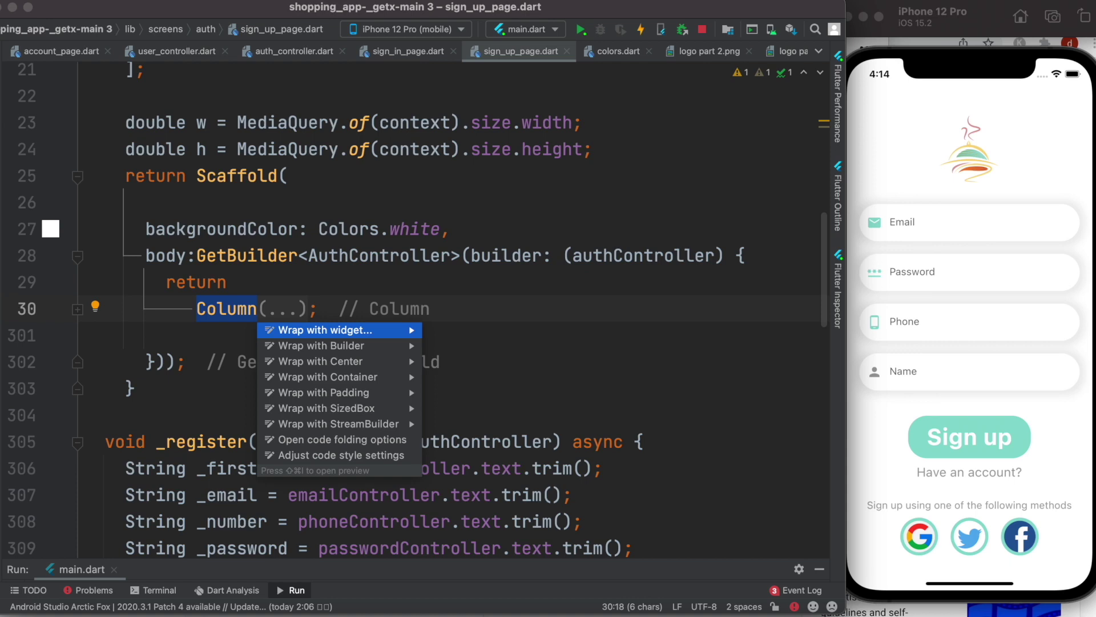
{"action": "key", "text": "Return"}
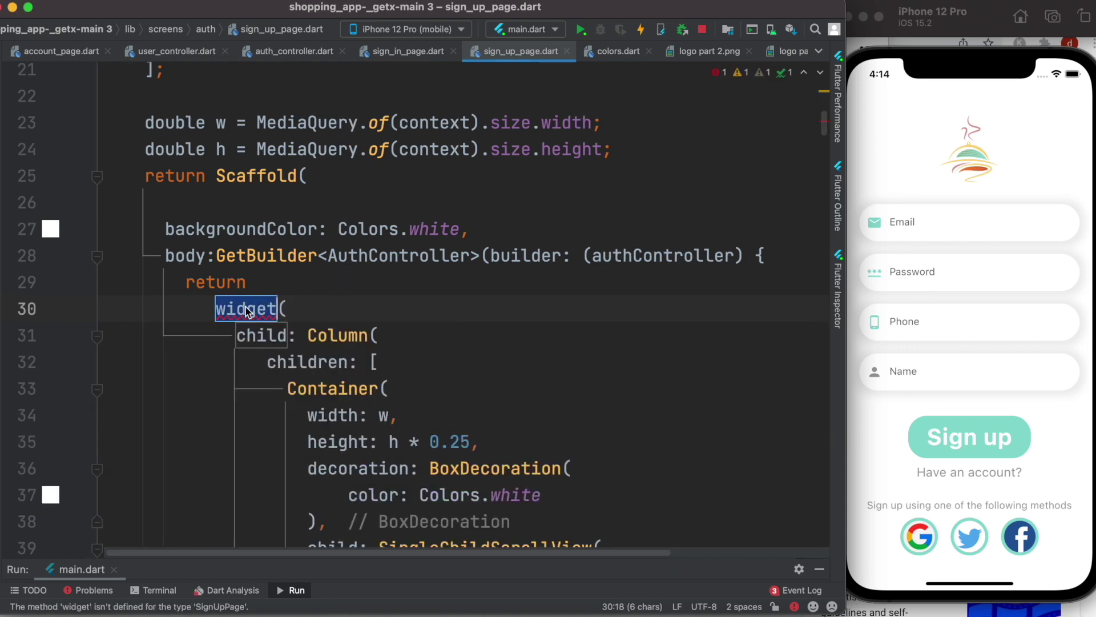
{"action": "key", "text": "BackSpace"}
{"action": "type", "text": "Scr("}
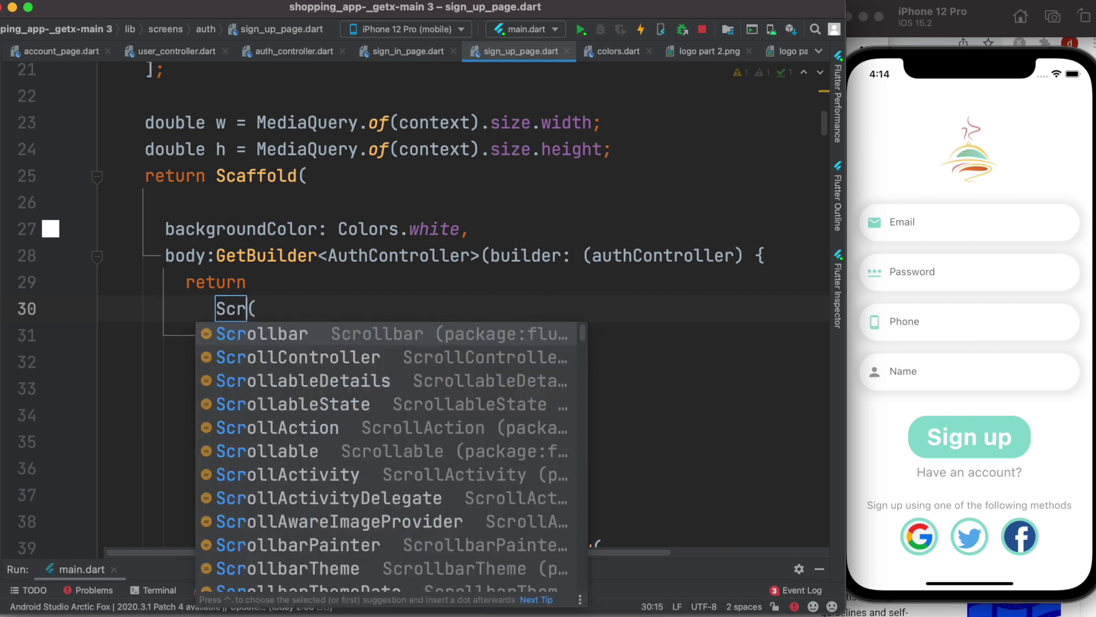
{"action": "type", "text": "ol"}
{"action": "key", "text": "BackSpace"}
{"action": "key", "text": "BackSpace"}
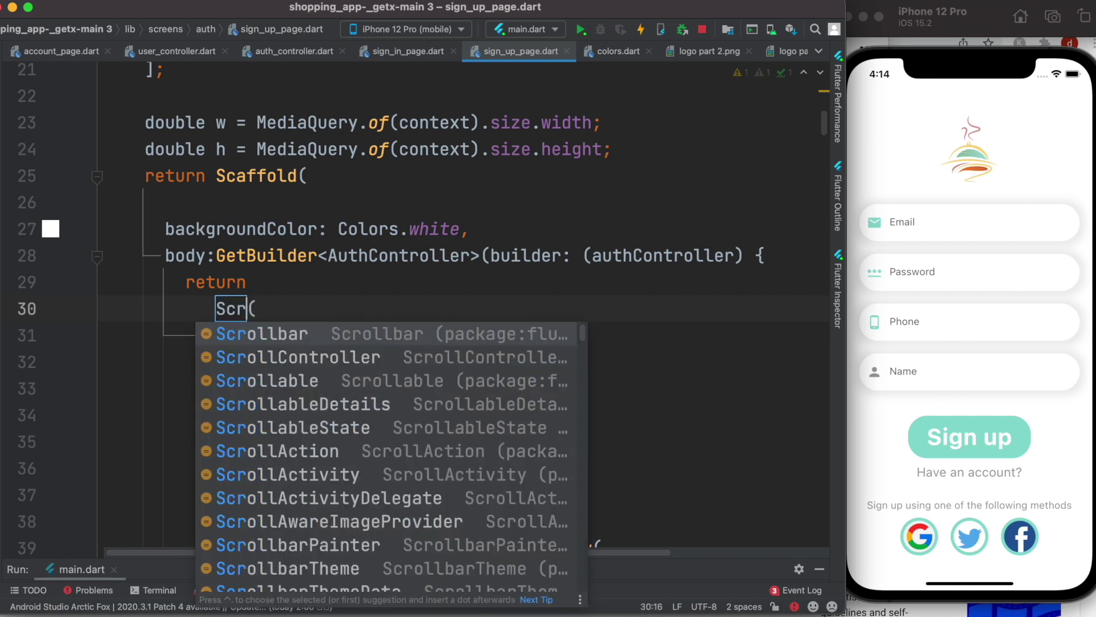
{"action": "key", "text": "BackSpace"}
{"action": "key", "text": "BackSpace"}
{"action": "type", "text": "sin"}
{"action": "key", "text": "BackSpace"}
{"action": "key", "text": "BackSpace"}
{"action": "key", "text": "BackSpace"}
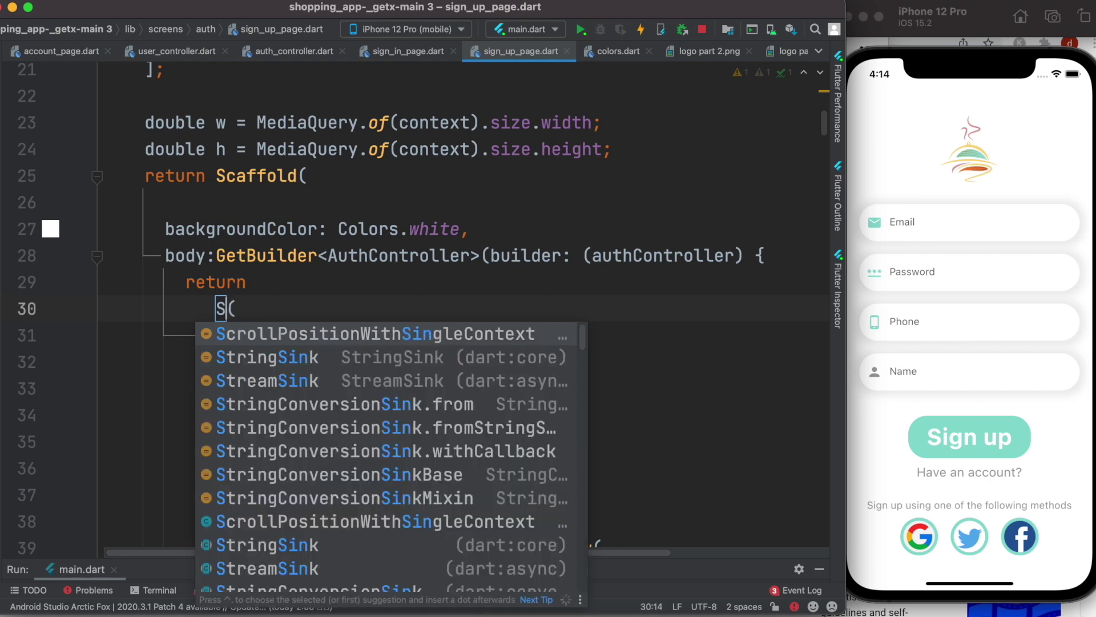
{"action": "type", "text": "ing"}
{"action": "key", "text": "Return"}
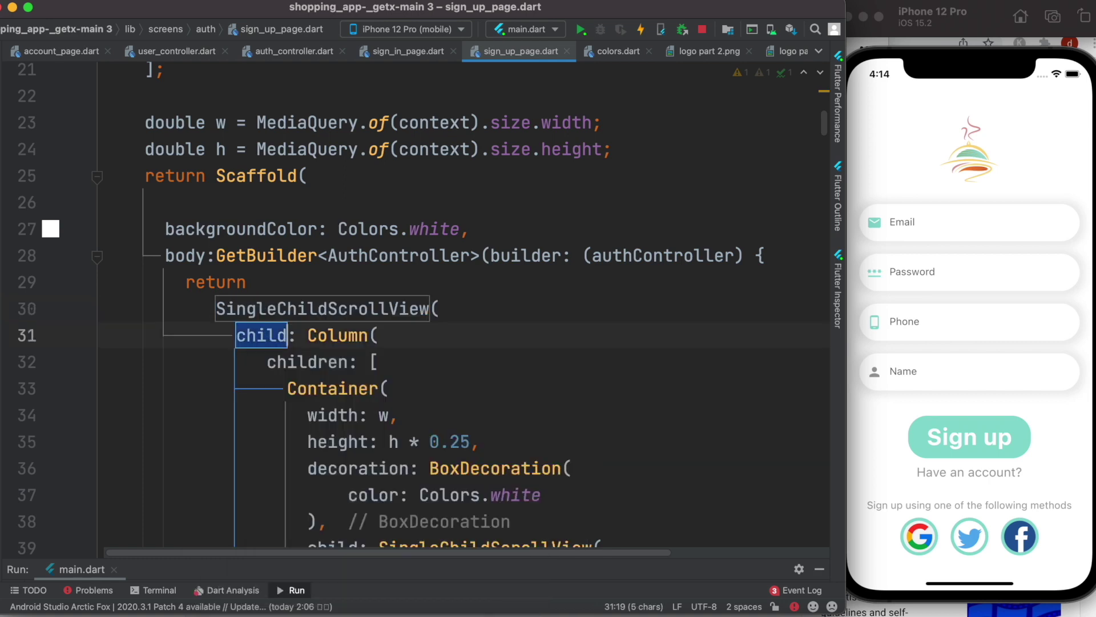
{"action": "key", "text": "Return"}
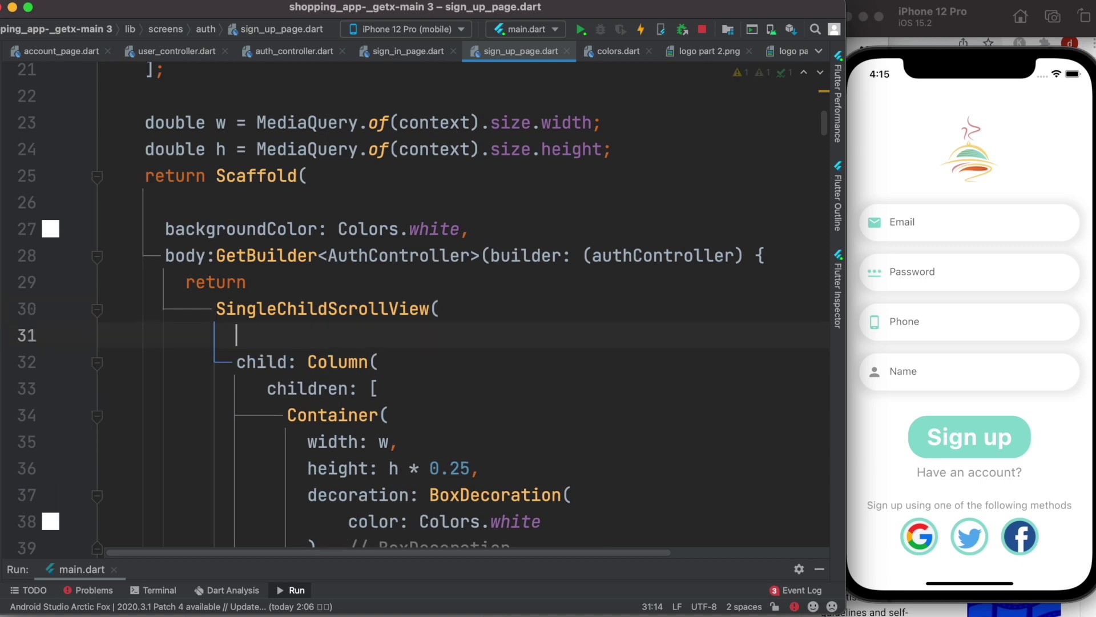
{"action": "type", "text": "ph"}
{"action": "key", "text": "Return"}
{"action": "type", "text": "B,"}
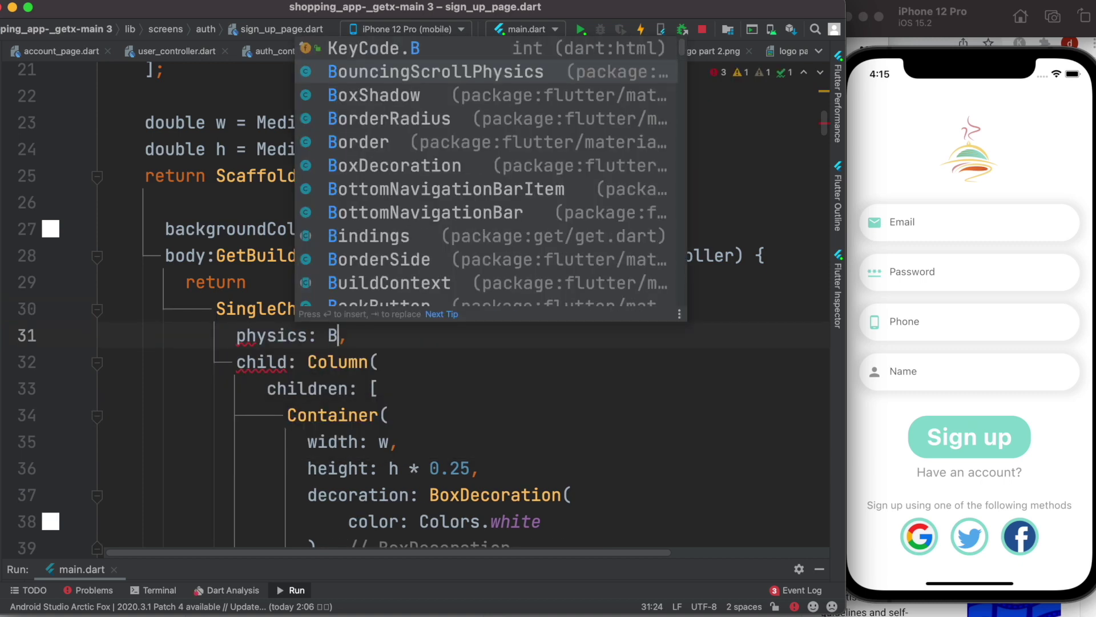
{"action": "key", "text": "Return"}
{"action": "type", "text": "()"}
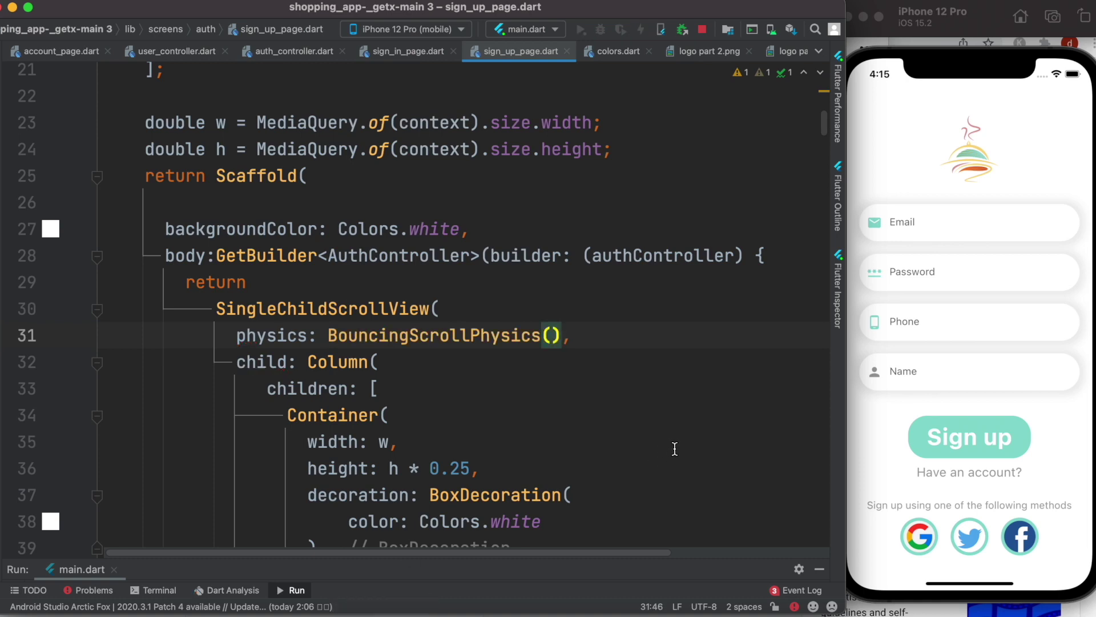
Focus the sign-up Email, Password, Phone and Name fields to confirm the form scrolls
{"action": "left_click", "coordinate": [911, 228]}
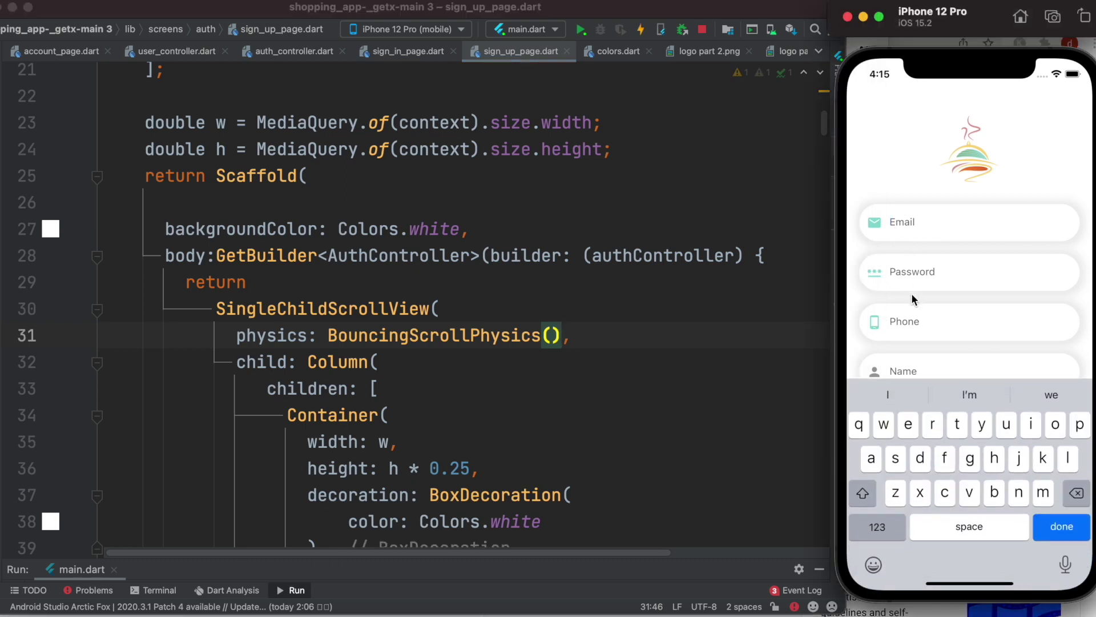
{"action": "left_click", "coordinate": [919, 273]}
{"action": "left_click", "coordinate": [907, 314]}
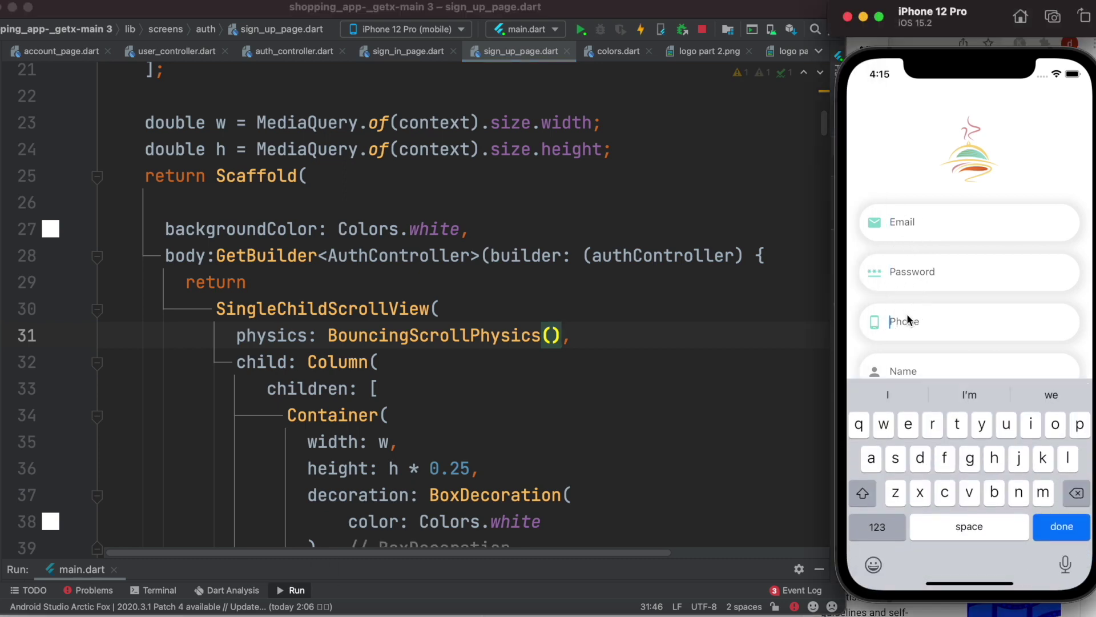
{"action": "left_click", "coordinate": [900, 372]}
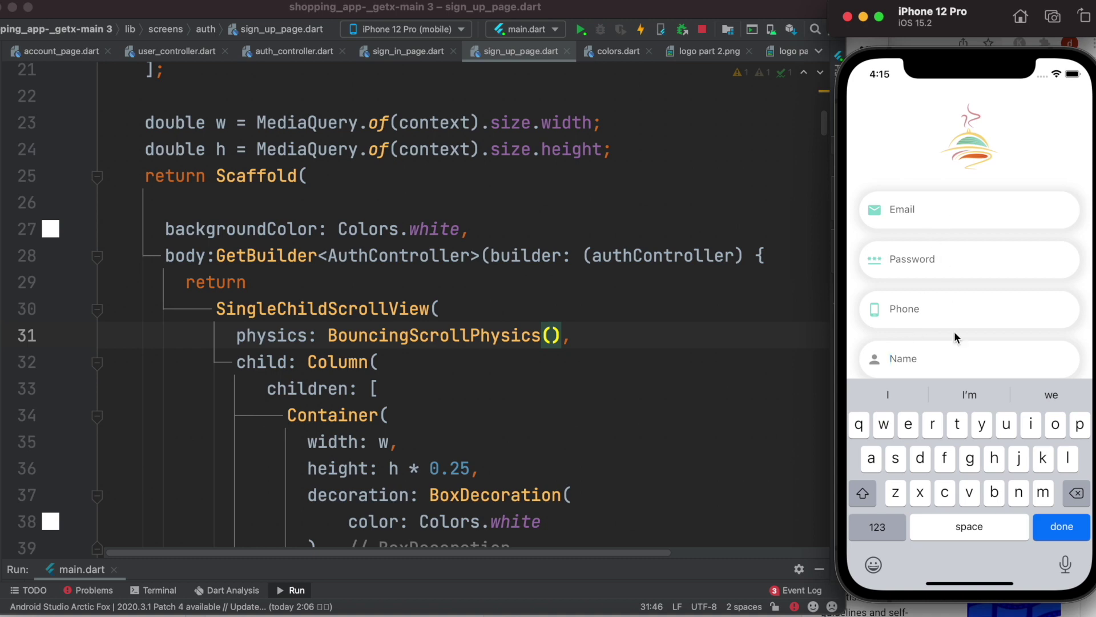
{"action": "left_click", "coordinate": [912, 204]}
{"action": "scroll", "coordinate": [914, 357], "scroll_direction": "down", "scroll_amount": 3}
{"action": "scroll", "coordinate": [917, 326], "scroll_direction": "down", "scroll_amount": 3}
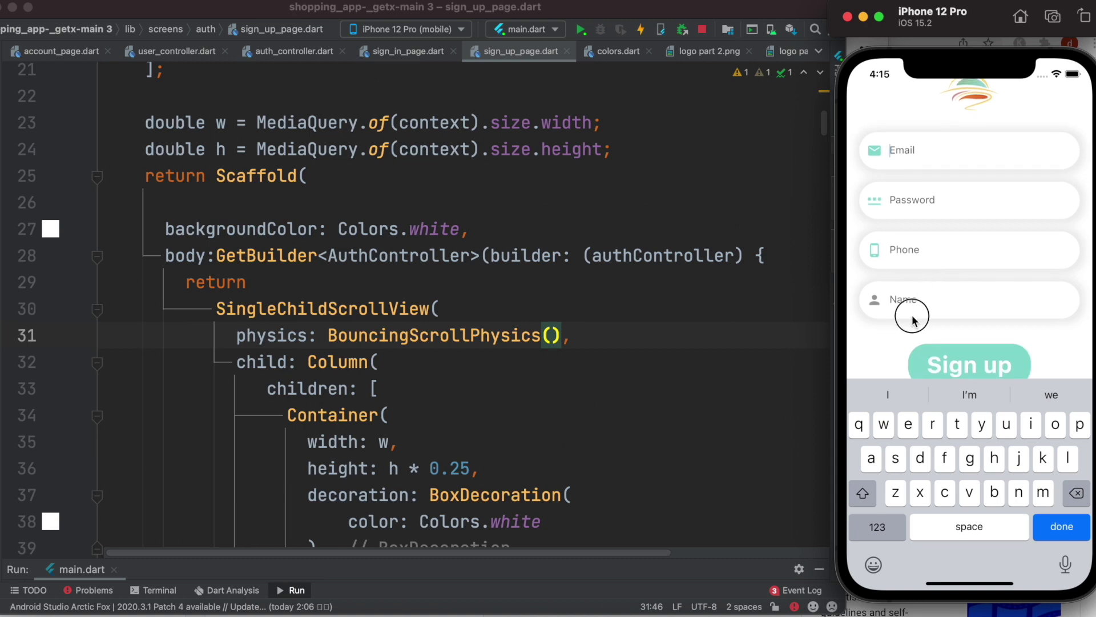
{"action": "scroll", "coordinate": [913, 318], "scroll_direction": "down", "scroll_amount": 3}
{"action": "scroll", "coordinate": [921, 291], "scroll_direction": "down", "scroll_amount": 2}
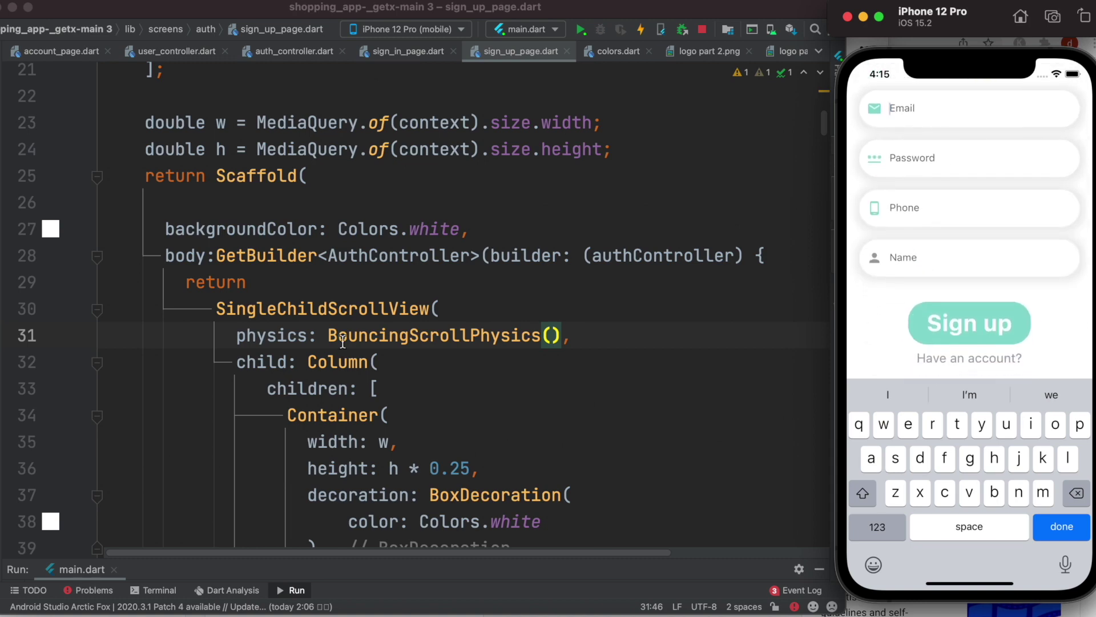
Review the SingleChildScrollView wrapping the Column in the sign-up code
{"action": "left_click", "coordinate": [446, 308]}
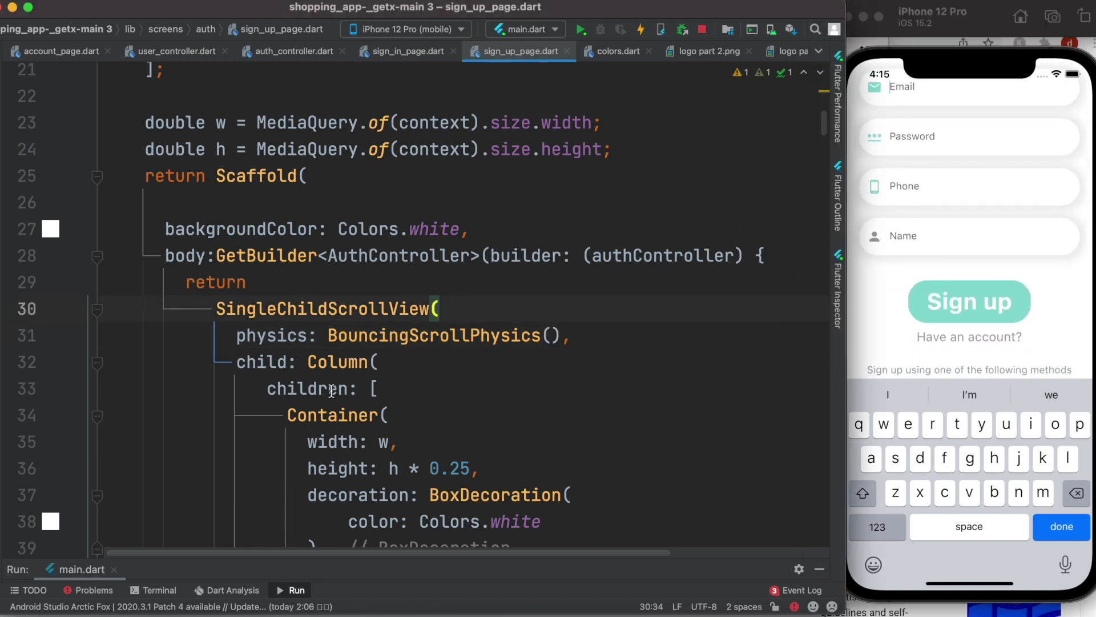
{"action": "left_click", "coordinate": [390, 364]}
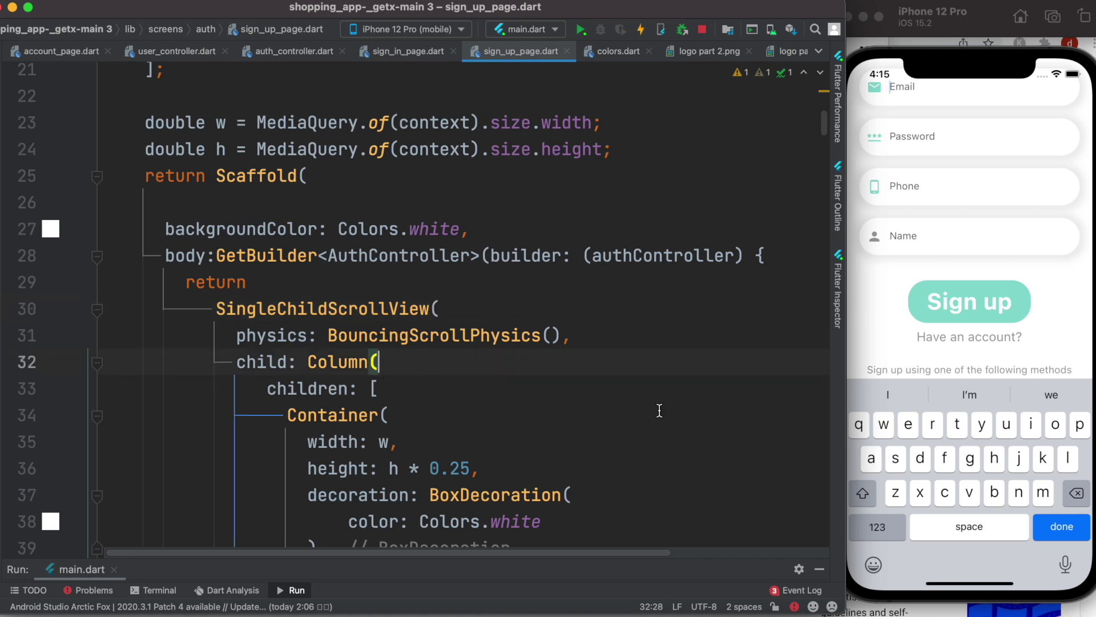
{"action": "scroll", "coordinate": [893, 366], "scroll_direction": "up", "scroll_amount": 5}
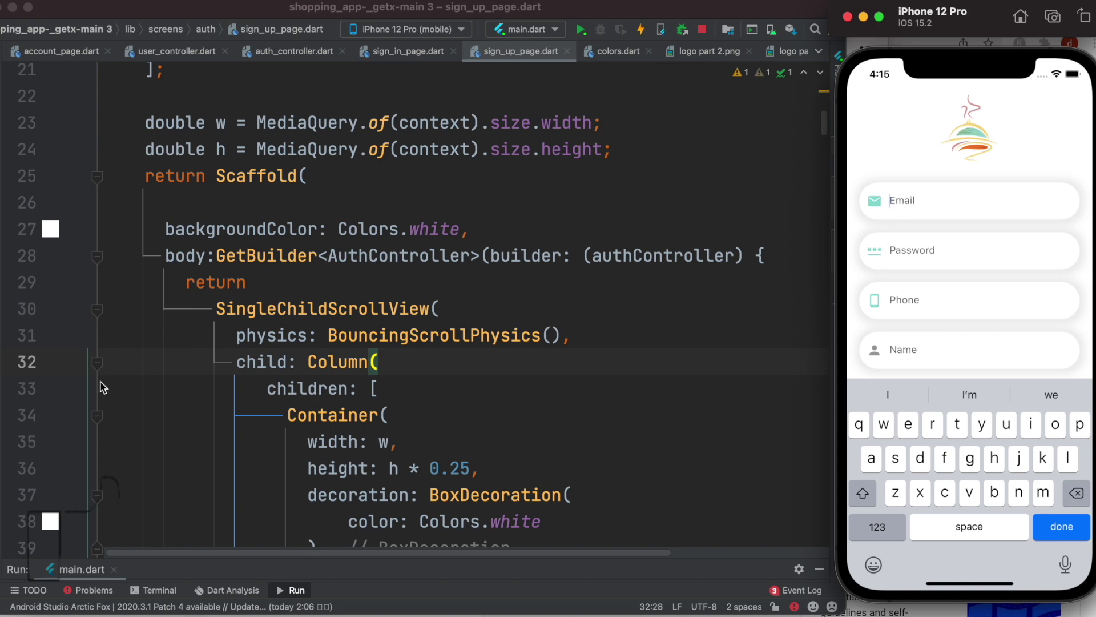
{"action": "left_click", "coordinate": [315, 371]}
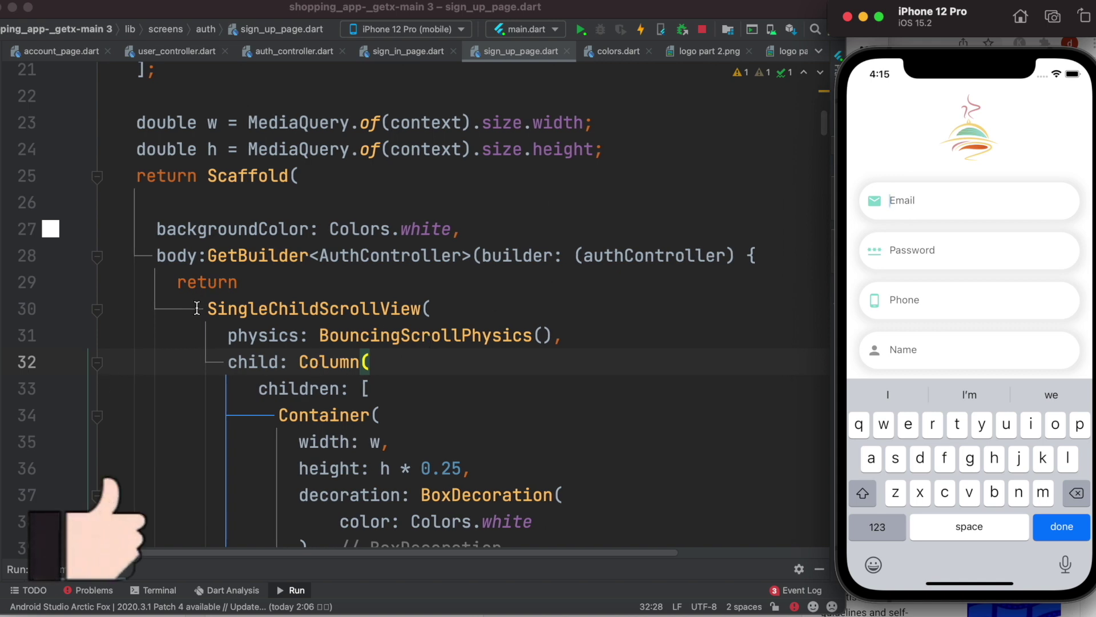
{"action": "left_click_drag", "start_coordinate": [207, 309], "coordinate": [422, 309]}
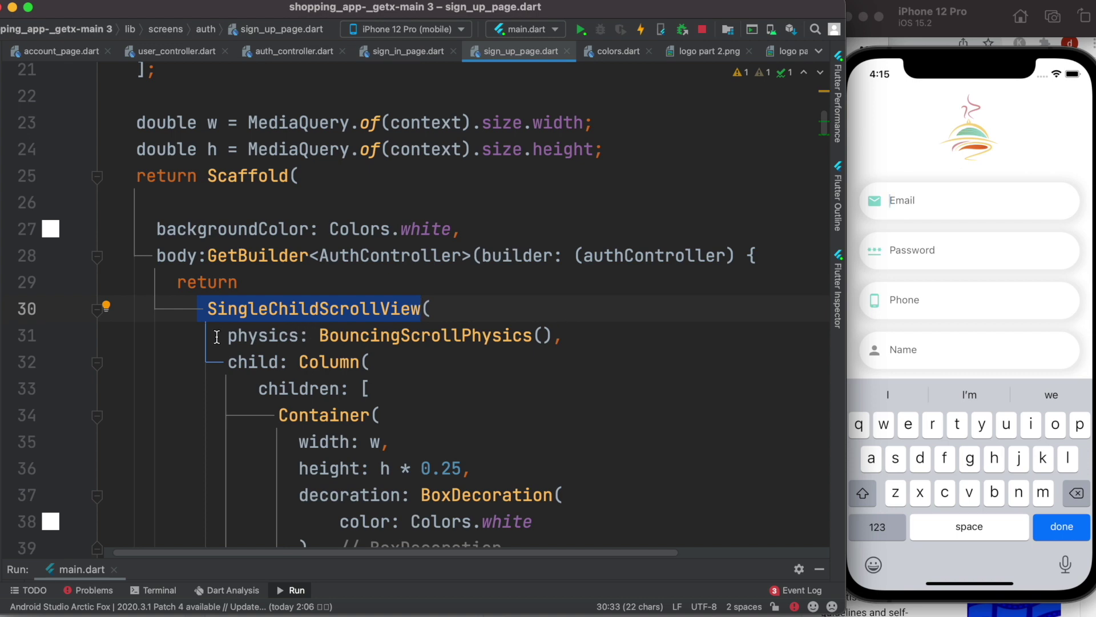
{"action": "left_click", "coordinate": [196, 337]}
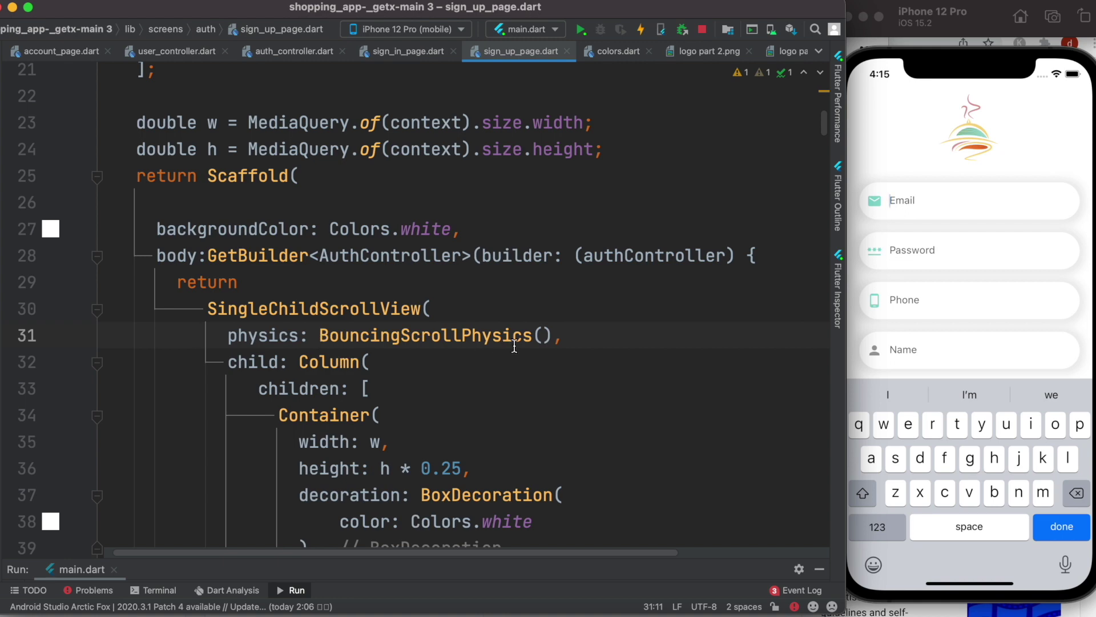
Select the resizeToAvoidBottomInset: false line in sign_in_page.dart
{"action": "left_click", "coordinate": [406, 52]}
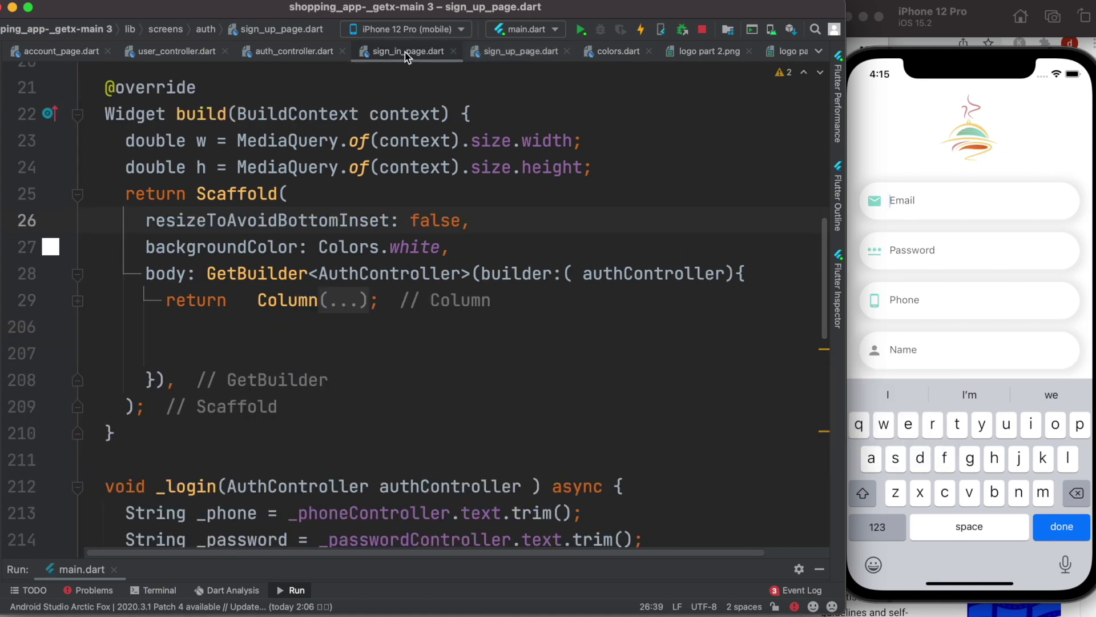
{"action": "scroll", "coordinate": [342, 257], "scroll_direction": "up", "scroll_amount": 2}
{"action": "left_click", "coordinate": [146, 272]}
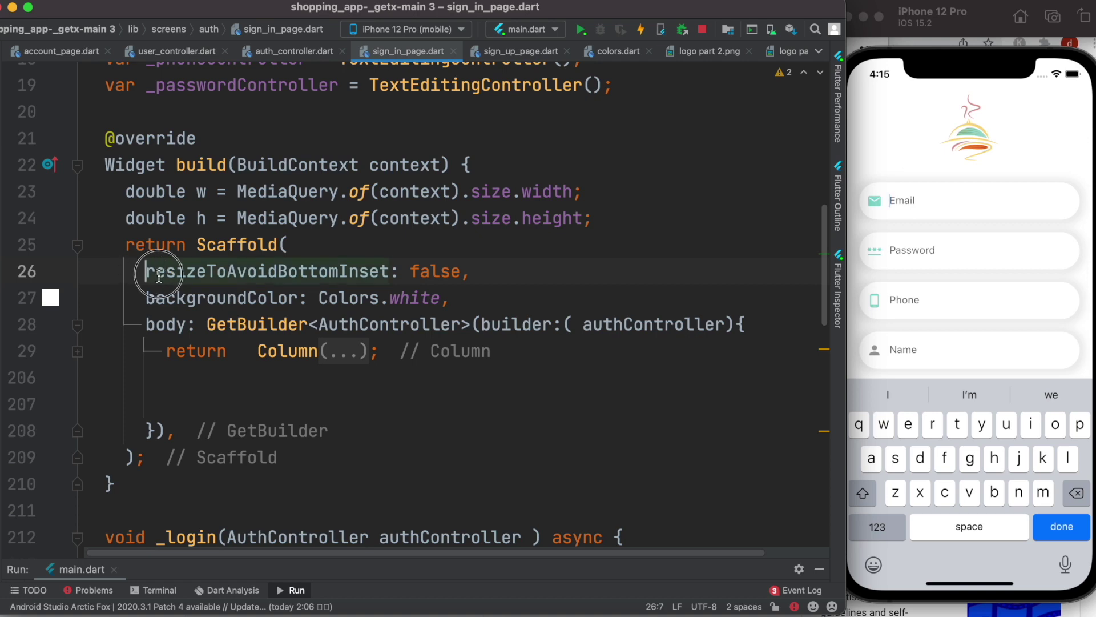
{"action": "left_click_drag", "start_coordinate": [146, 271], "coordinate": [473, 272]}
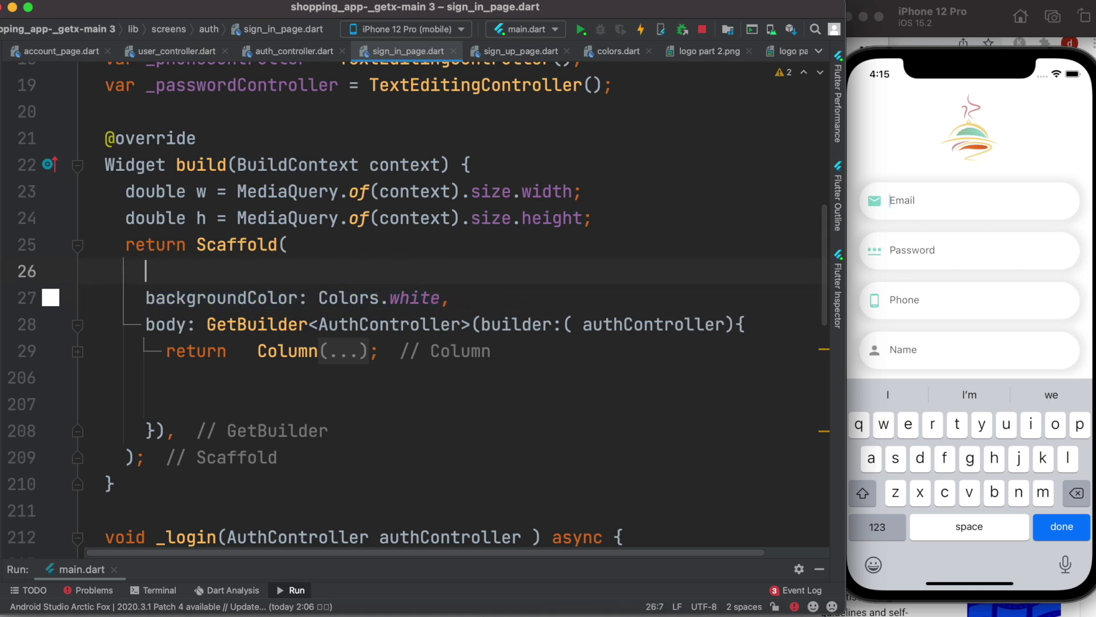
Go to the Sign in page and raise its keyboard to show the 280-pixel overflow
{"action": "left_click", "coordinate": [1060, 526]}
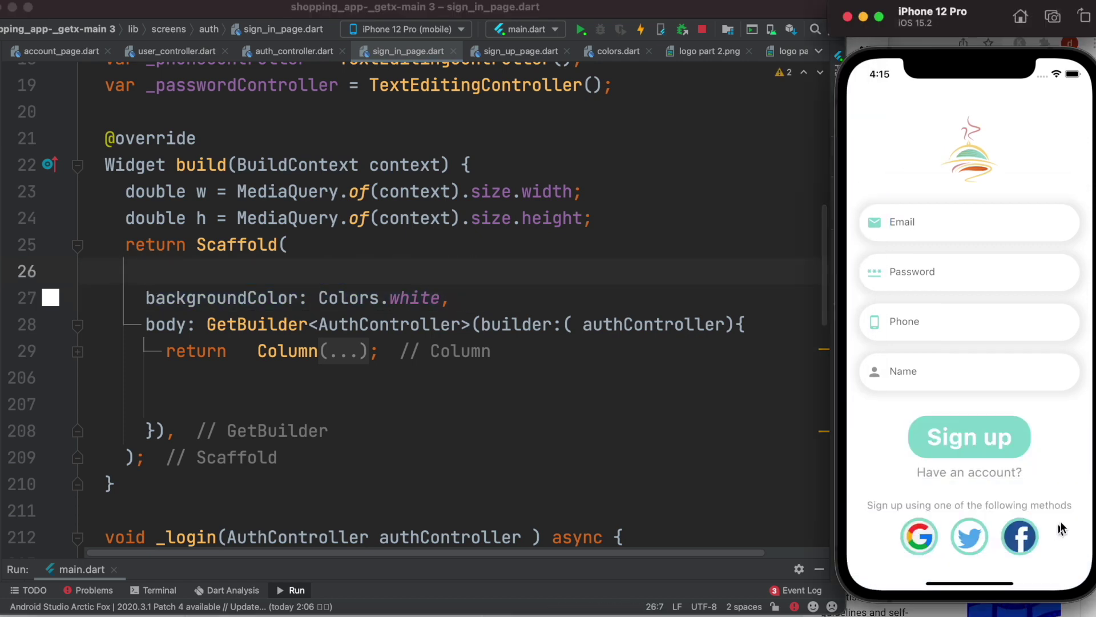
{"action": "left_click", "coordinate": [994, 471]}
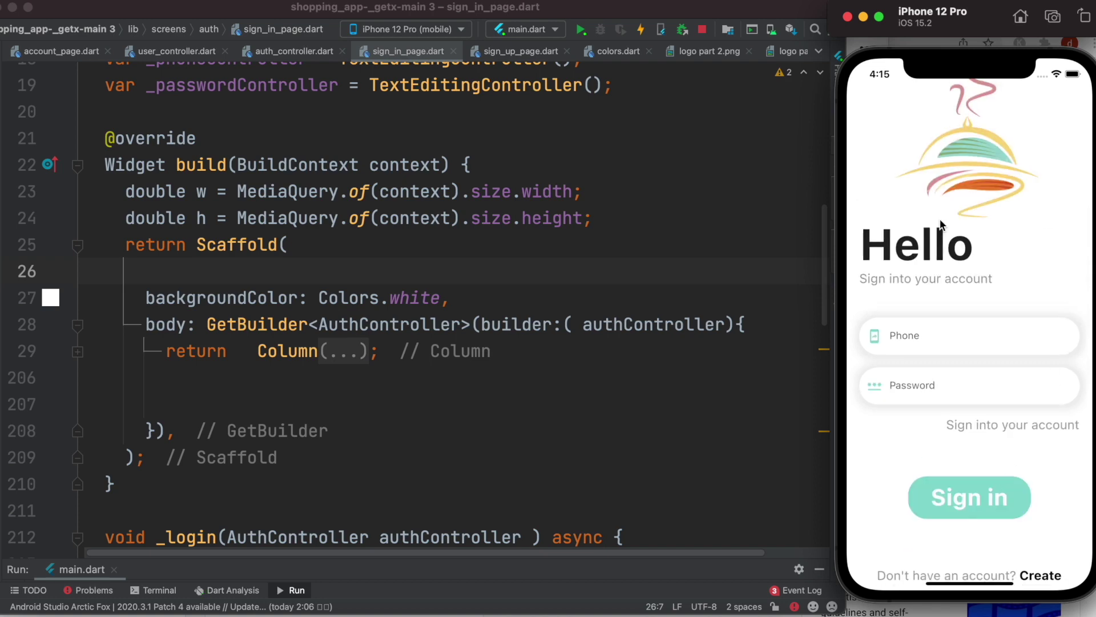
{"action": "left_click", "coordinate": [648, 379]}
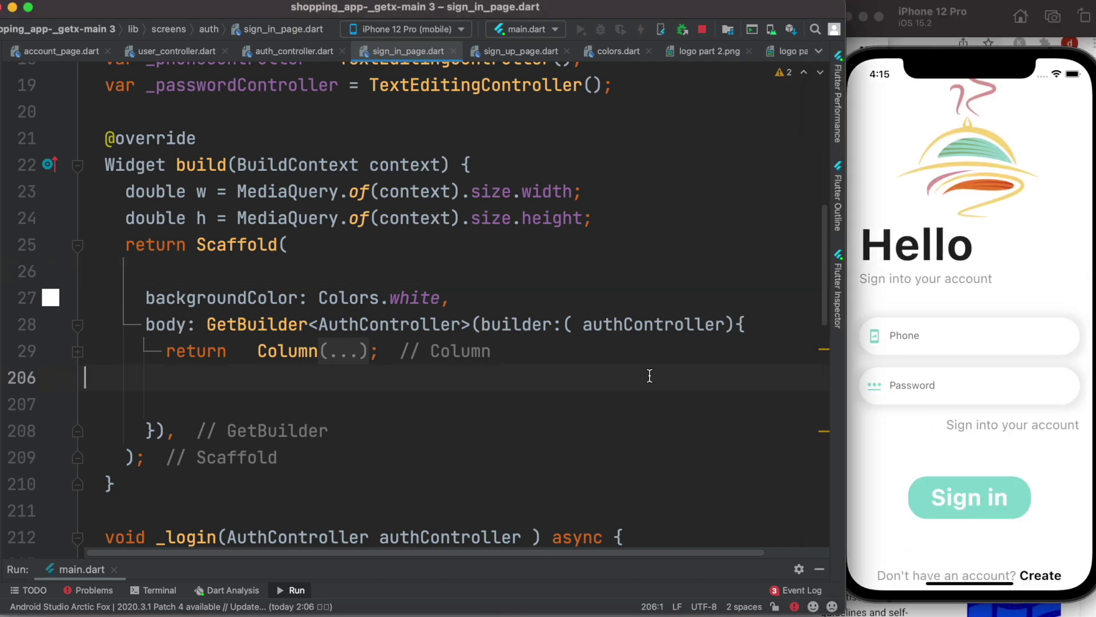
{"action": "left_click", "coordinate": [928, 390]}
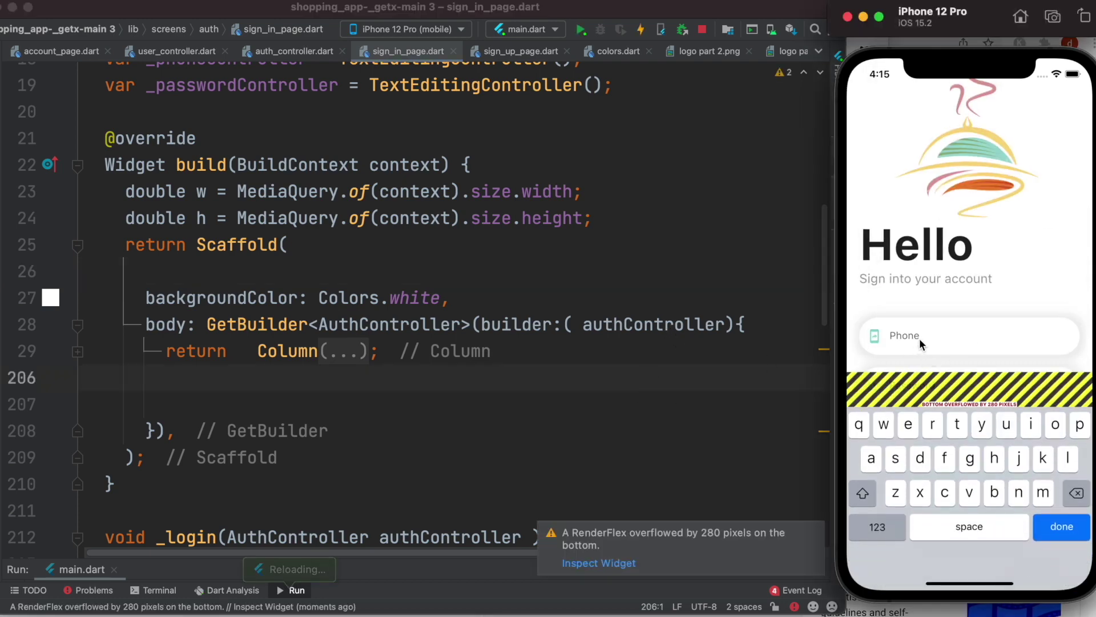
{"action": "double_click", "coordinate": [281, 346]}
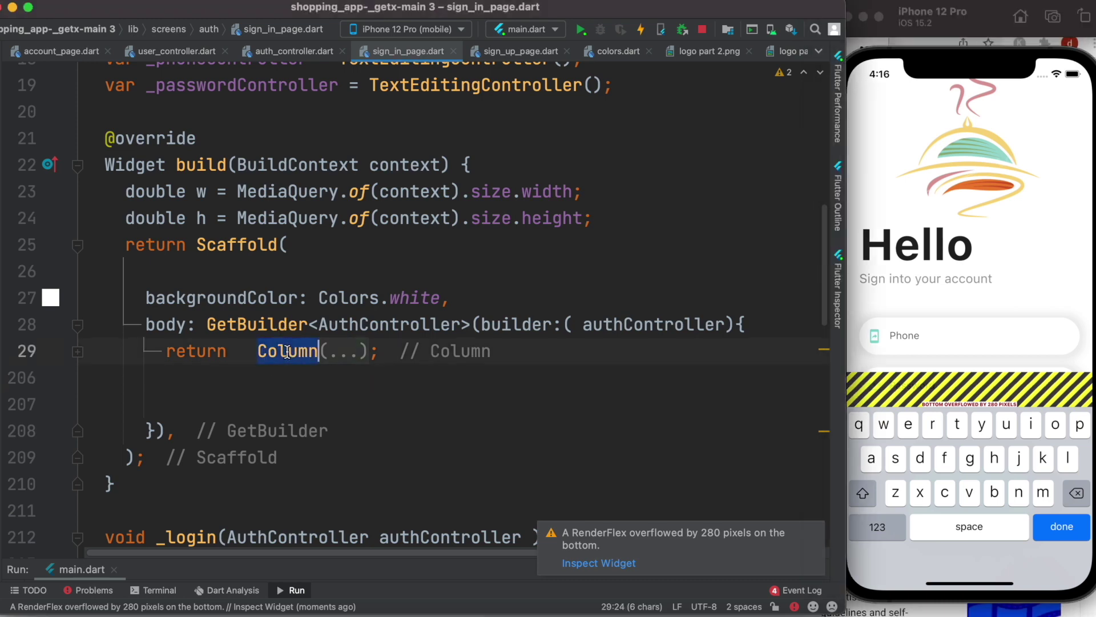
Wrap the sign-in Column in SingleChildScrollView with BouncingScrollPhysics() and hot reload
{"action": "key", "text": "alt+Return"}
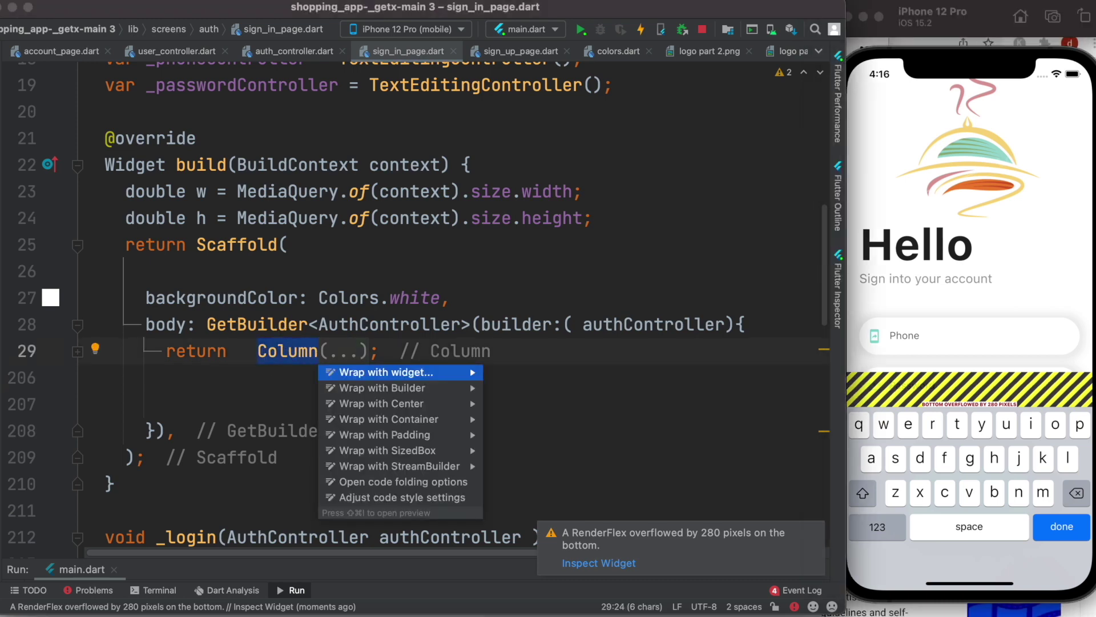
{"action": "key", "text": "Return"}
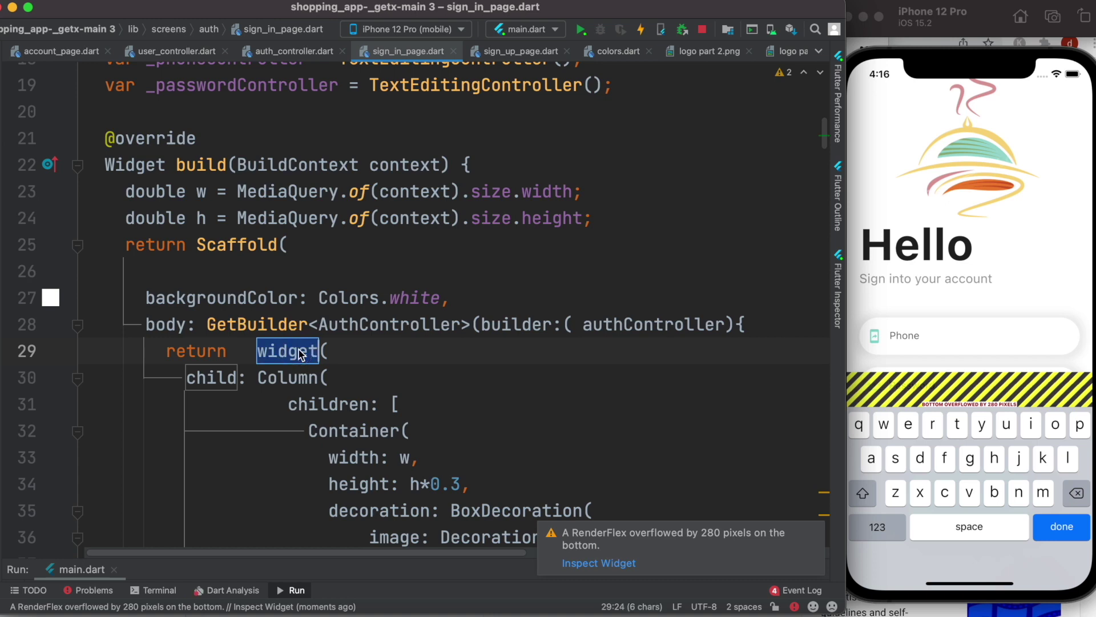
{"action": "key", "text": "BackSpace"}
{"action": "type", "text": "SingleC"}
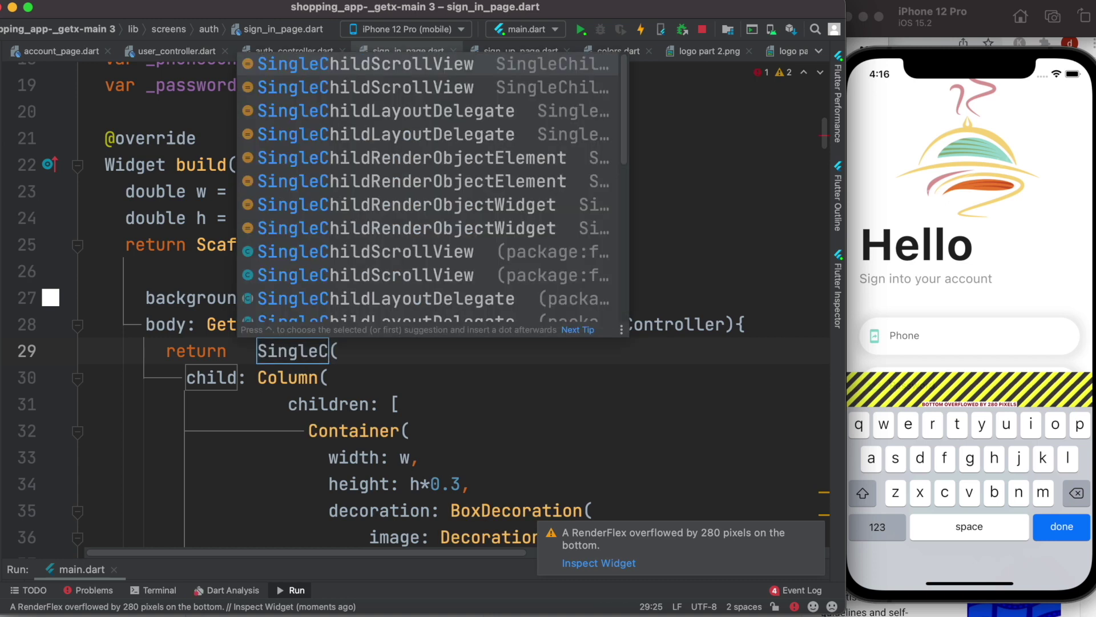
{"action": "key", "text": "Return"}
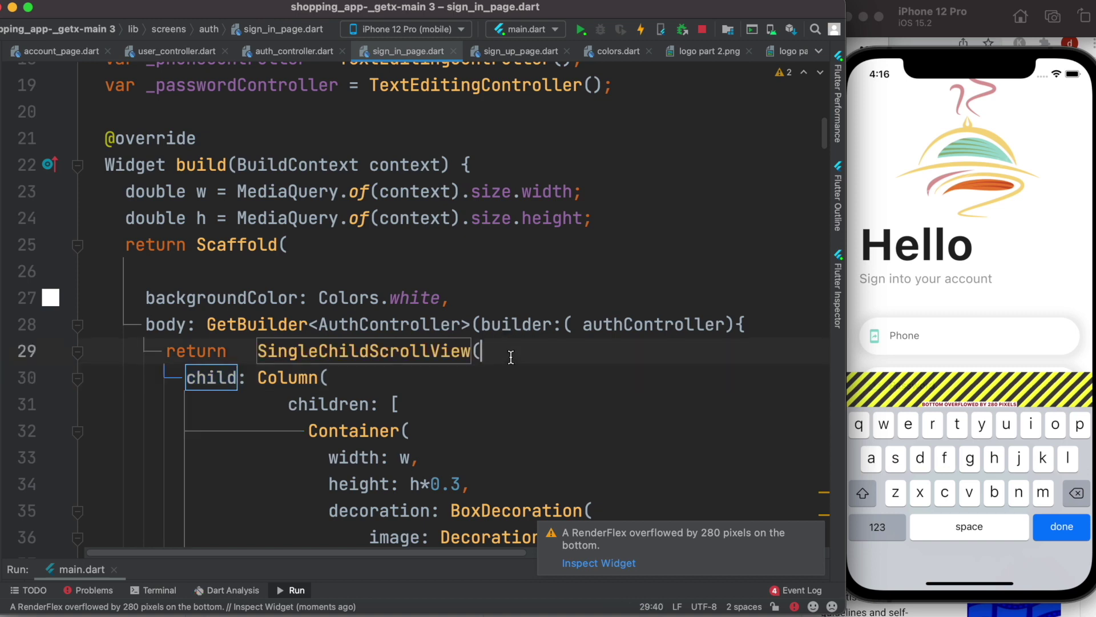
{"action": "key", "text": "Return"}
{"action": "type", "text": "ph"}
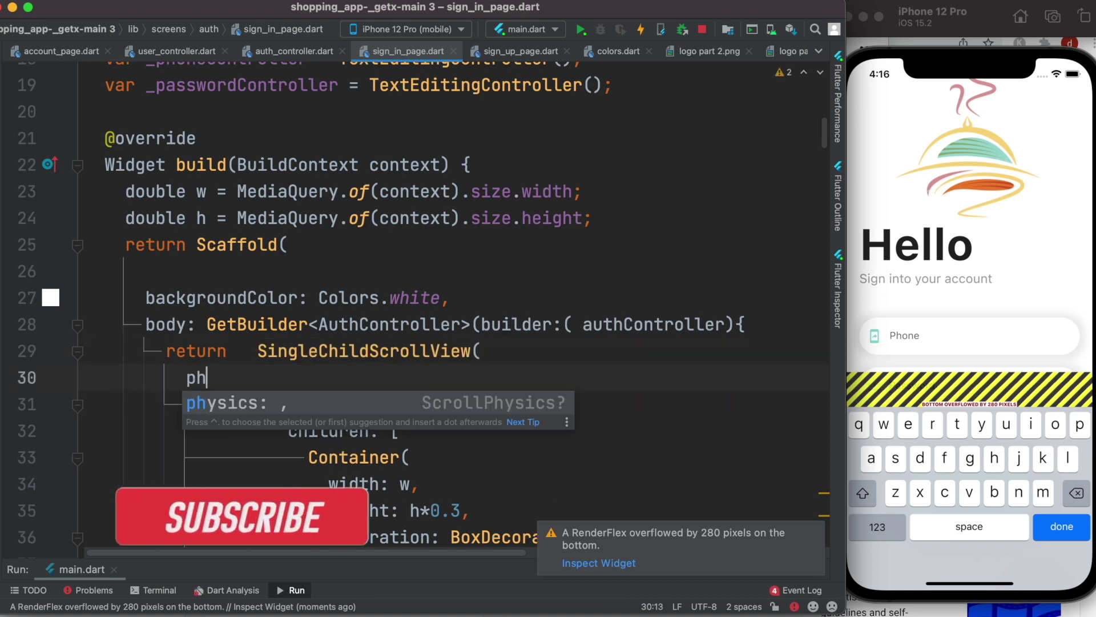
{"action": "key", "text": "Return"}
{"action": "type", "text": "B,"}
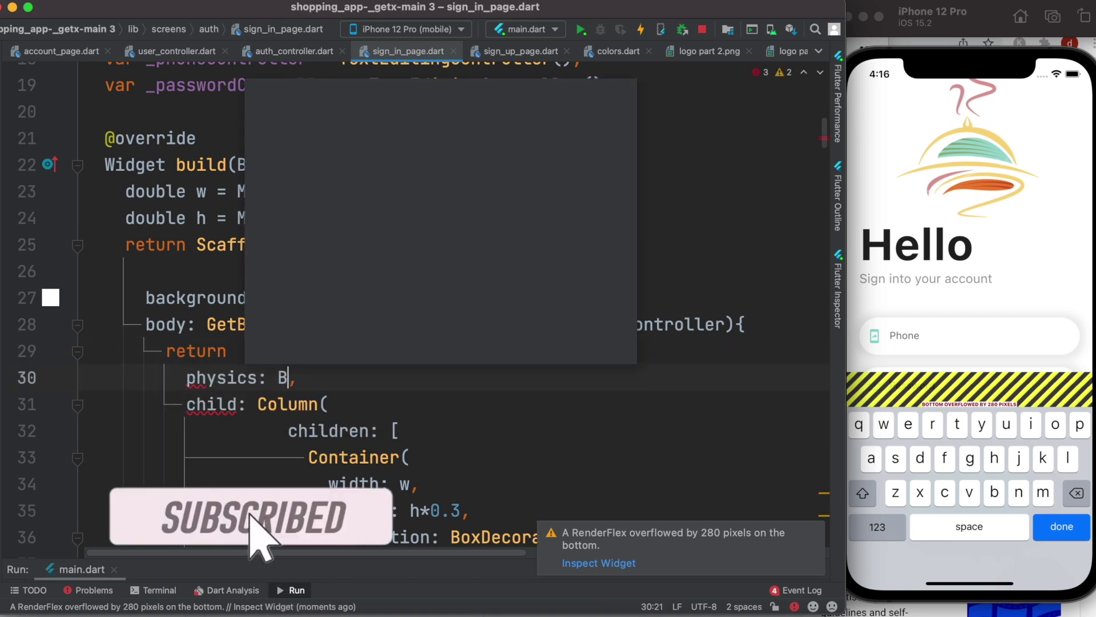
{"action": "key", "text": "Down"}
{"action": "key", "text": "Down"}
{"action": "key", "text": "Down"}
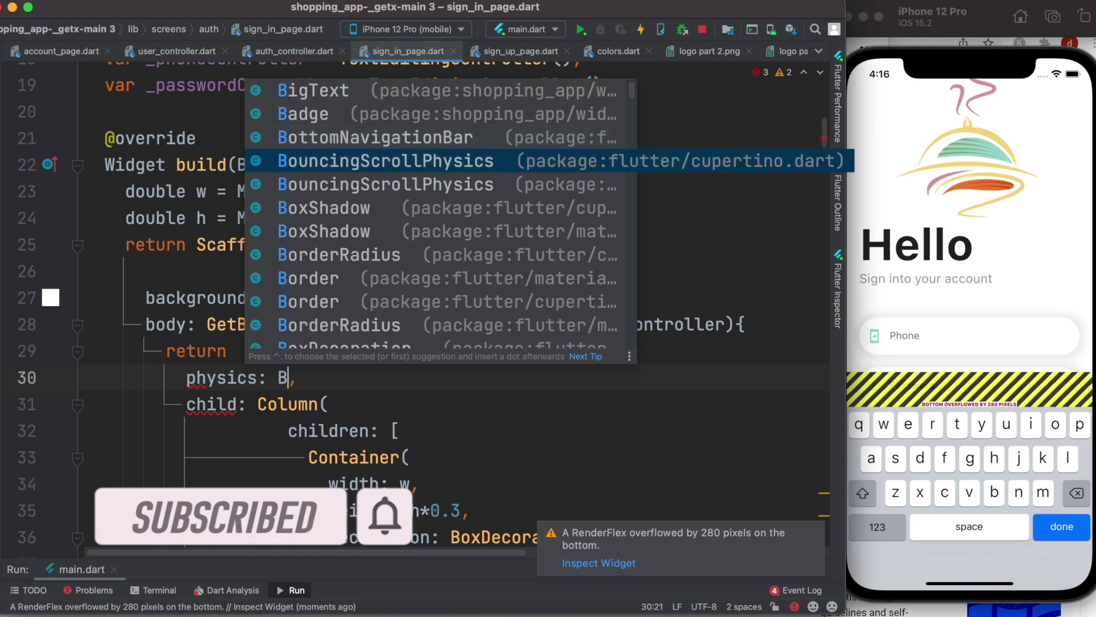
{"action": "key", "text": "Return"}
{"action": "type", "text": "()"}
{"action": "key", "text": "ctrl+s"}
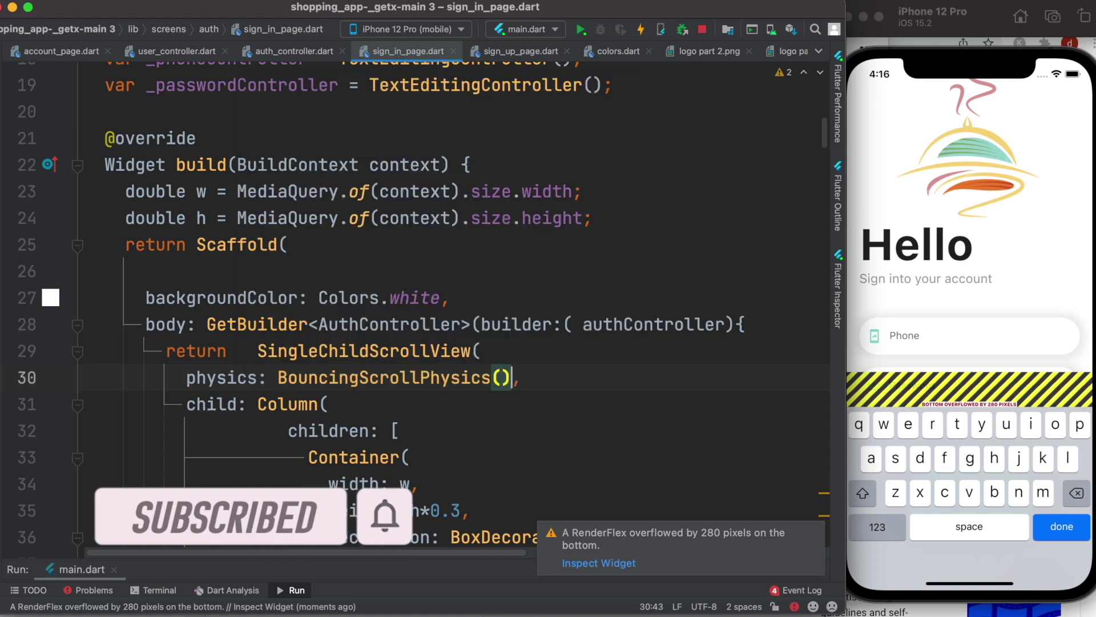
Raise the Password keyboard, swipe the sign-in form to test bouncing, then dismiss it
{"action": "left_click", "coordinate": [951, 387]}
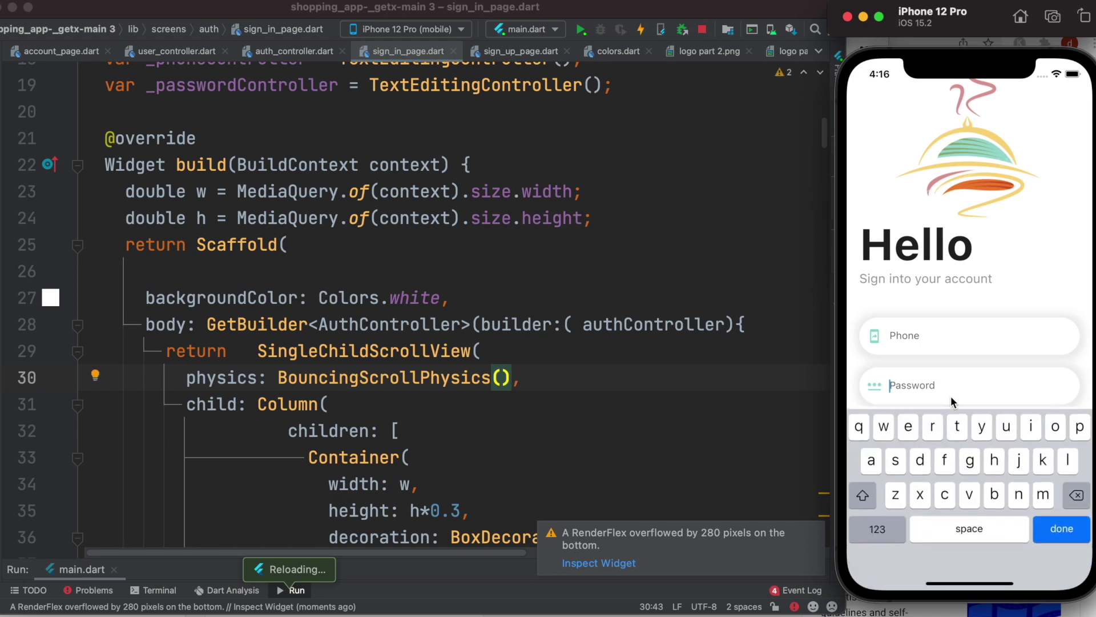
{"action": "left_click_drag", "start_coordinate": [943, 304], "coordinate": [945, 250]}
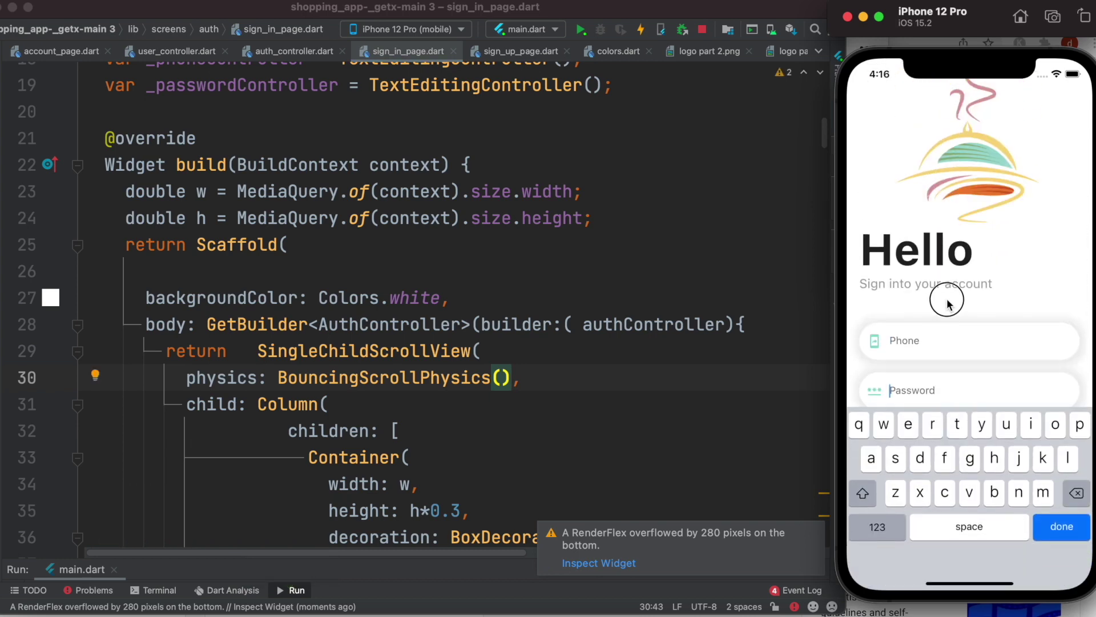
{"action": "scroll", "coordinate": [942, 291], "scroll_direction": "down", "scroll_amount": 3}
{"action": "left_click", "coordinate": [1079, 524]}
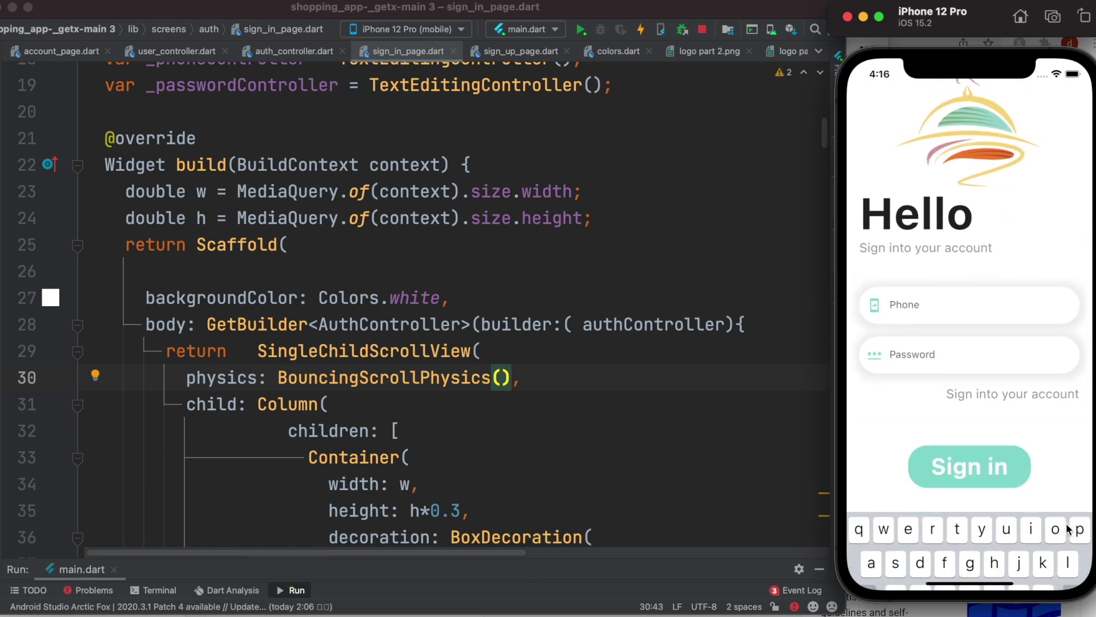